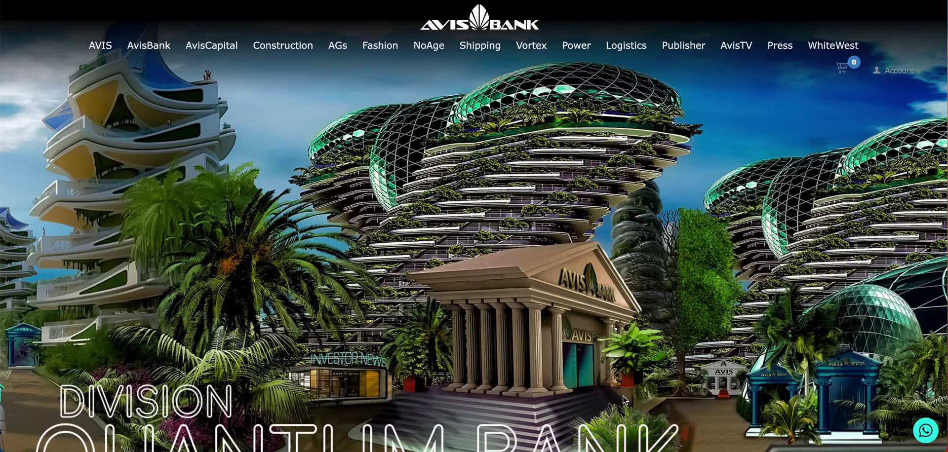
Open the Industrial Transfers page from the Finance links in the AVIS Bank site footer.
scroll(623, 396, down, 20)
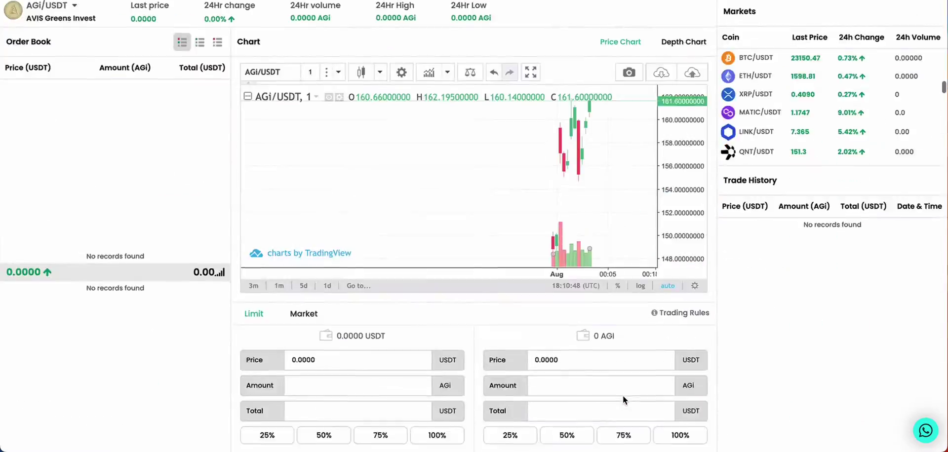
scroll(623, 400, down, 20)
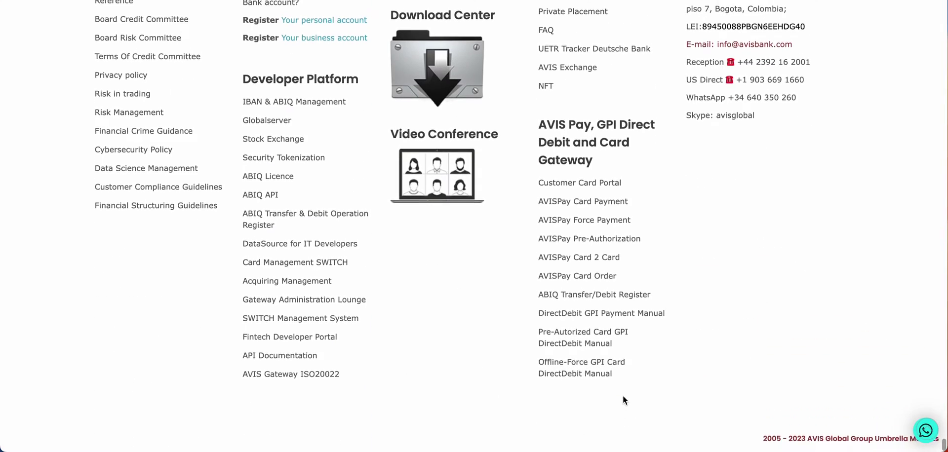
scroll(623, 396, up, 3)
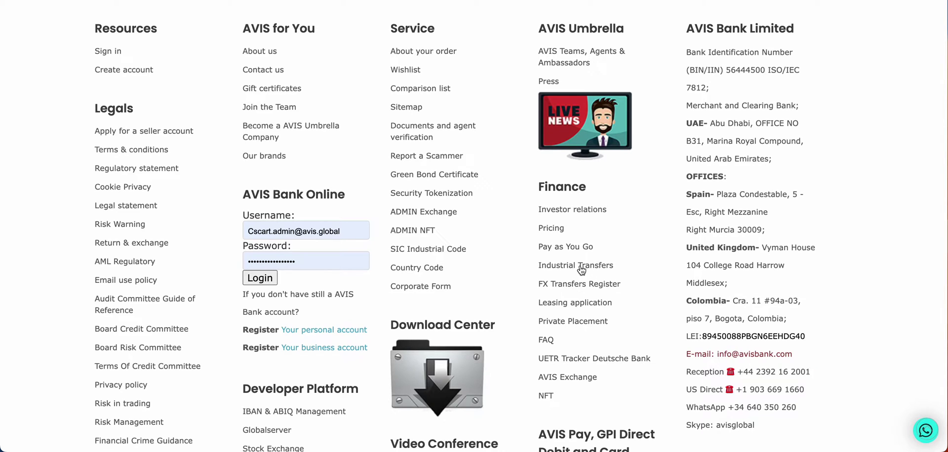
click(581, 270)
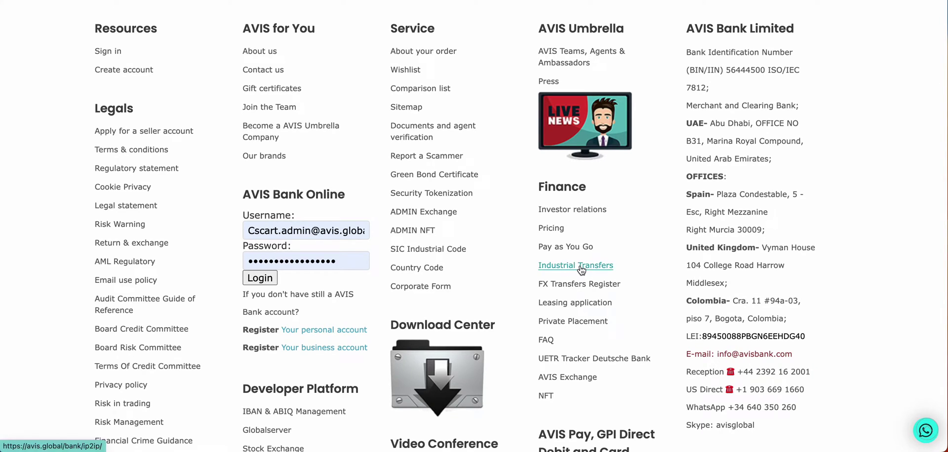
Look through the Industrial Transfers page, including the exchange chart and the section comparing historical and new transfer systems.
scroll(582, 270, down, 8)
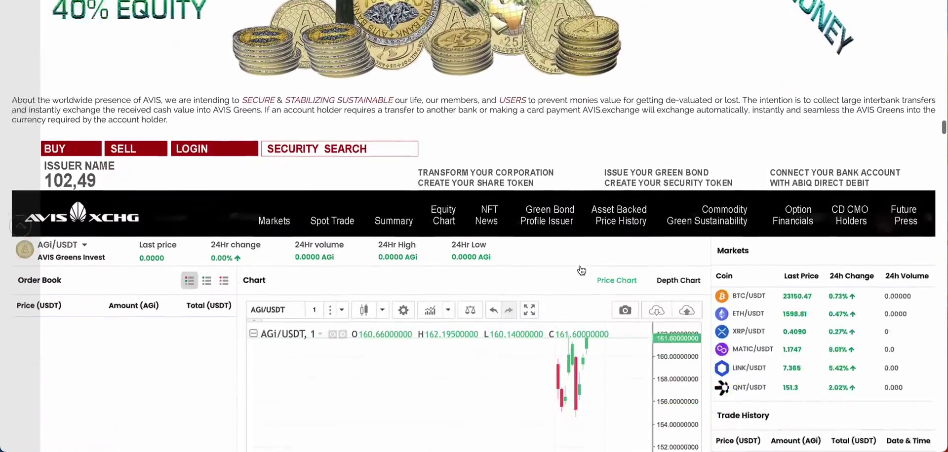
scroll(582, 270, down, 5)
scroll(581, 270, up, 20)
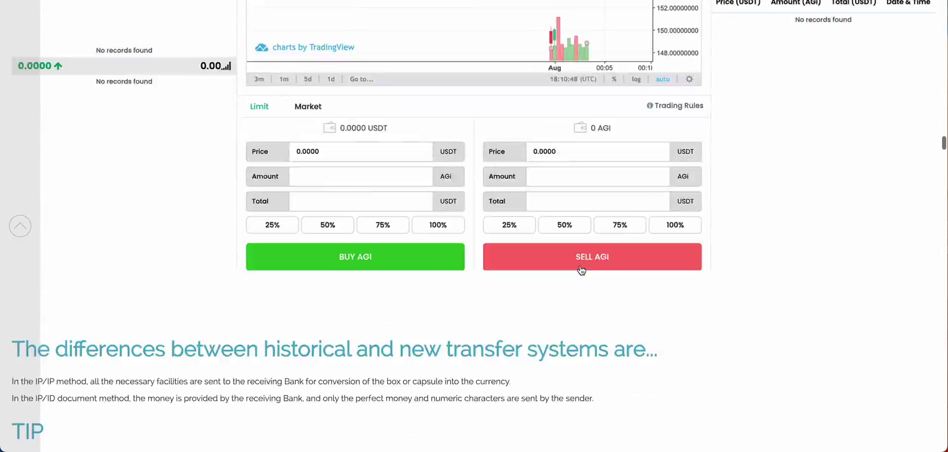
scroll(581, 271, up, 10)
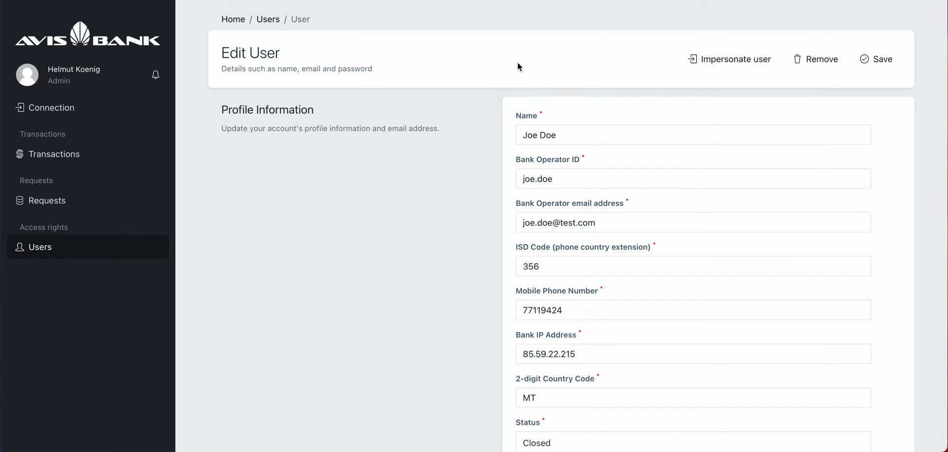
Review the user's profile fields, the available status options, and the password and roles sections of the Edit User form.
click(578, 132)
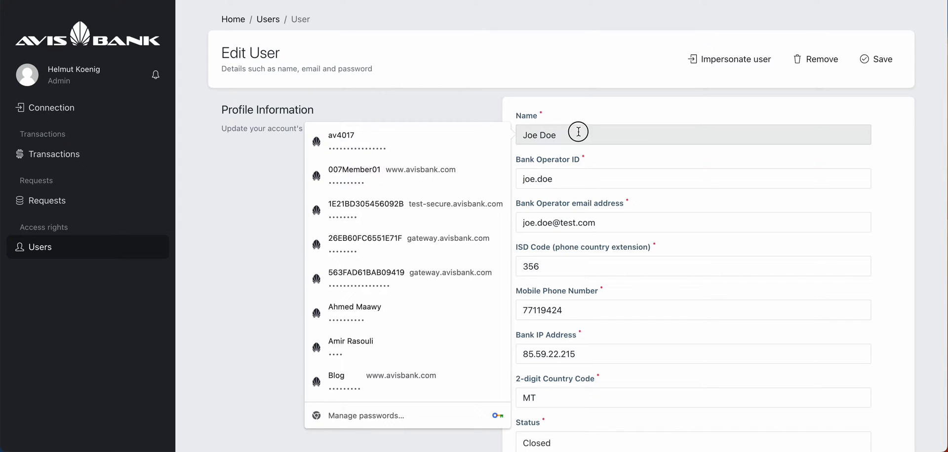
click(436, 114)
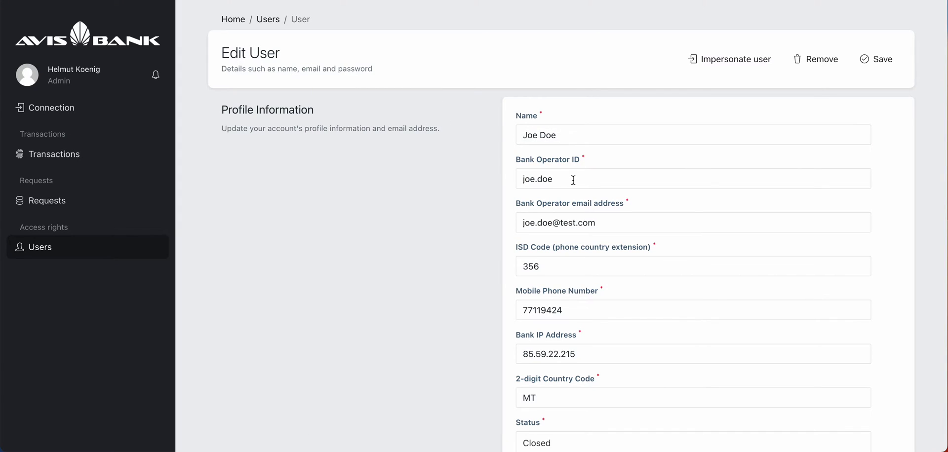
scroll(572, 180, down, 2)
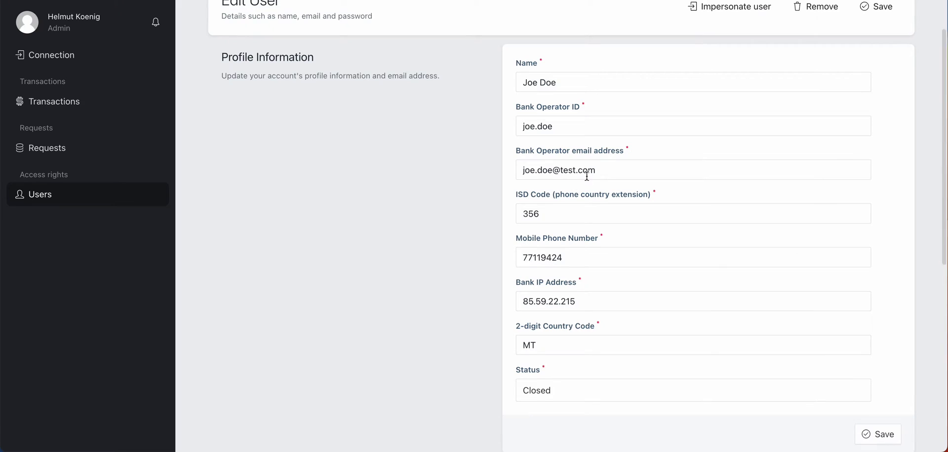
scroll(586, 176, down, 8)
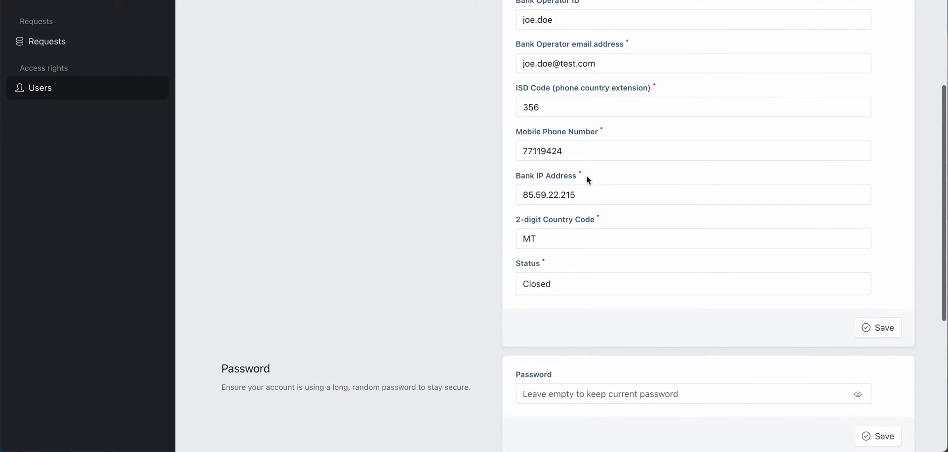
scroll(586, 179, up, 4)
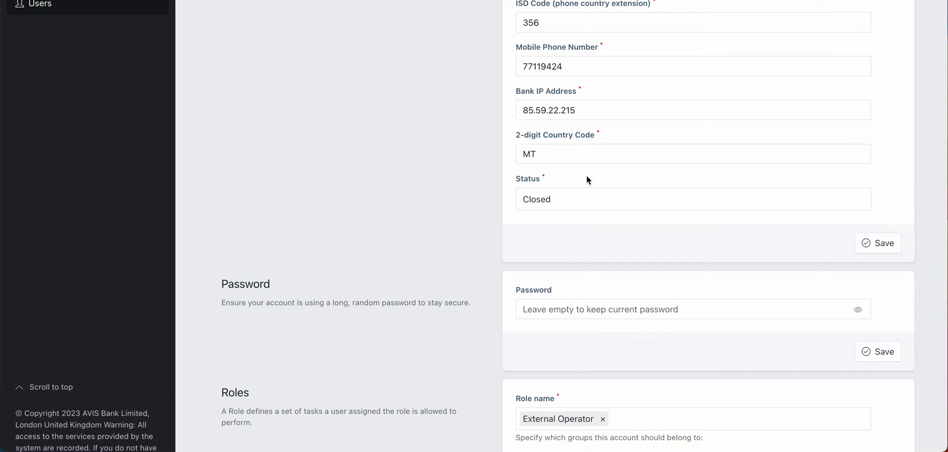
click(582, 195)
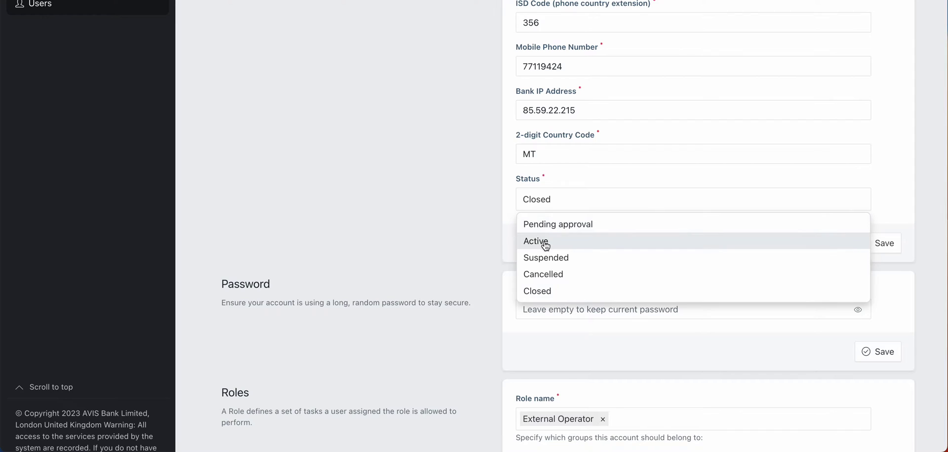
click(507, 221)
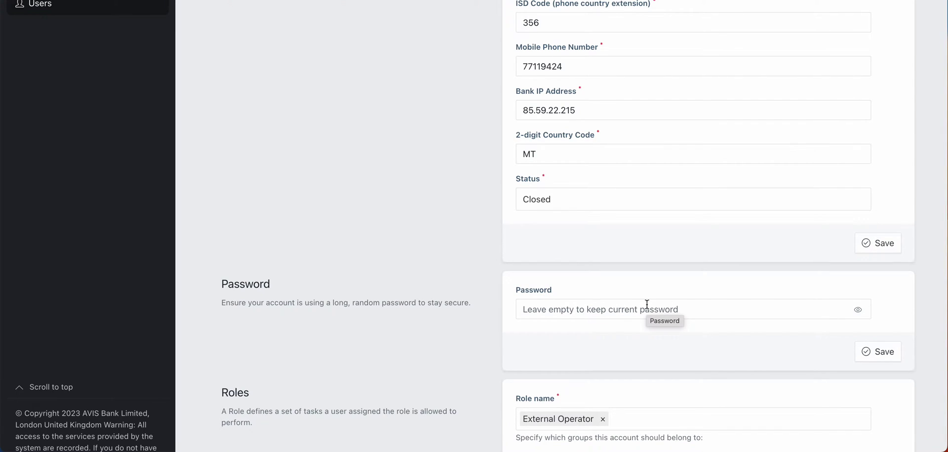
scroll(647, 304, down, 3)
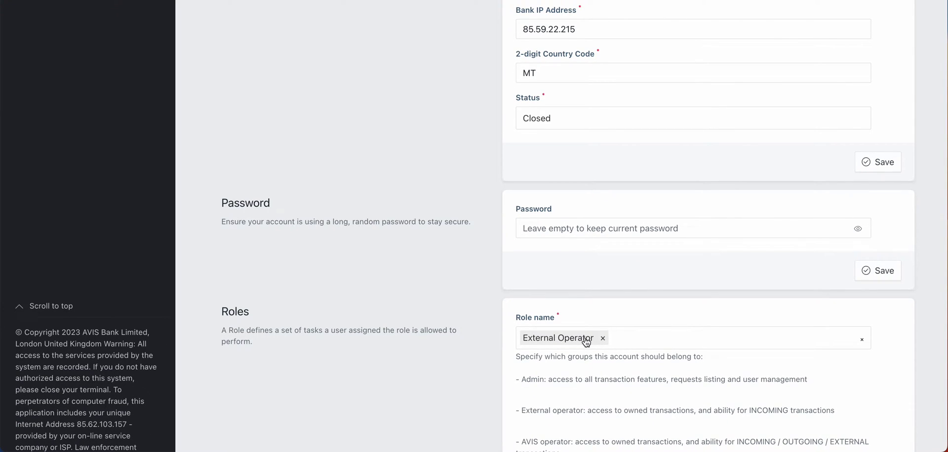
scroll(472, 246, up, 10)
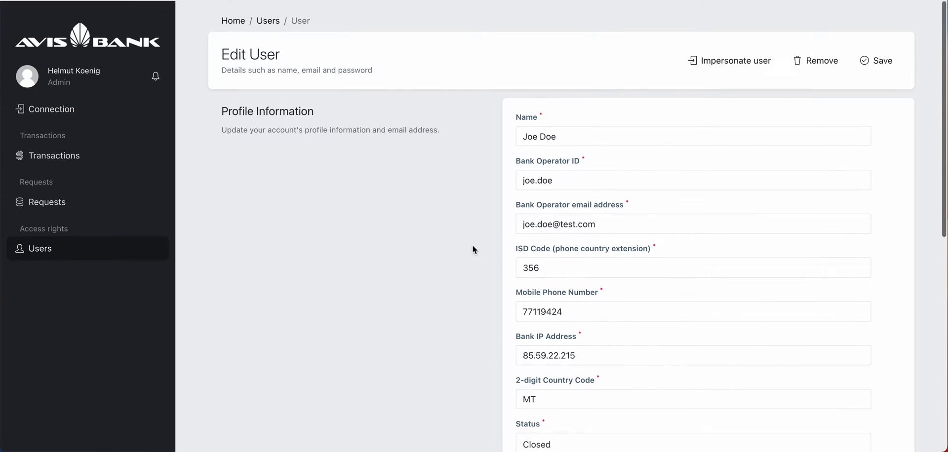
Highlight the user's mobile phone number and bank IP address in the profile information for inspection.
click(576, 313)
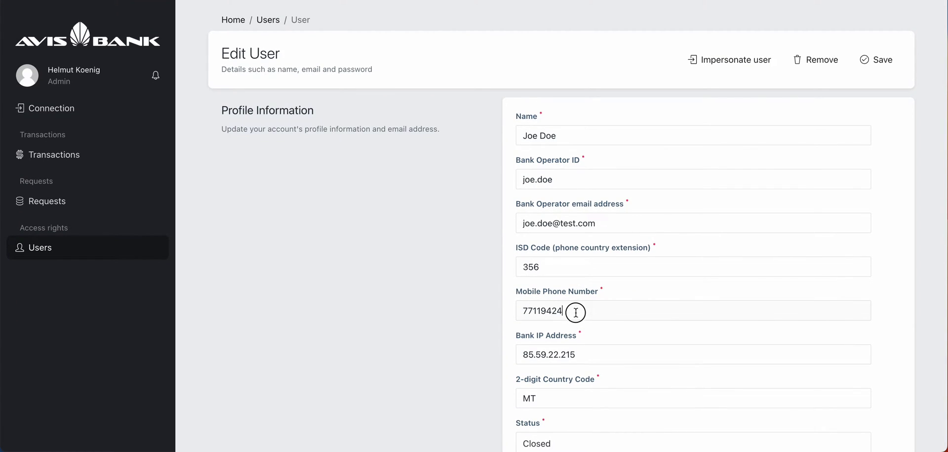
drag(576, 313, 513, 312)
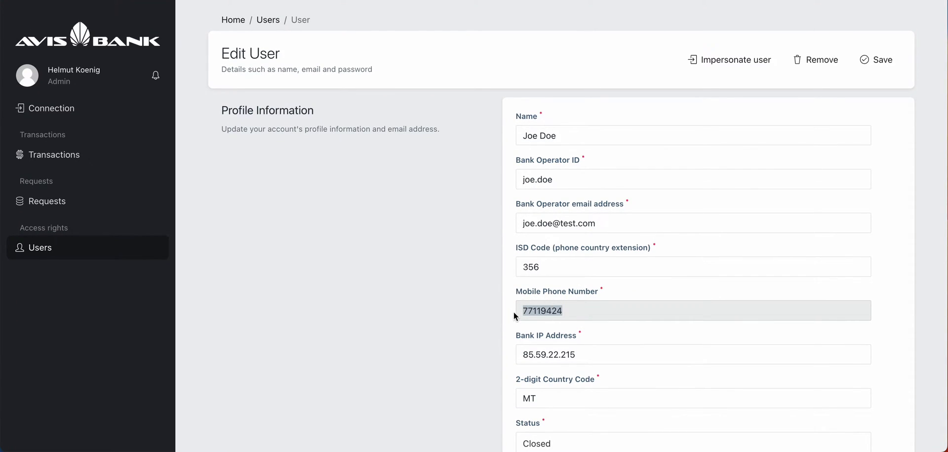
scroll(568, 311, down, 3)
click(588, 293)
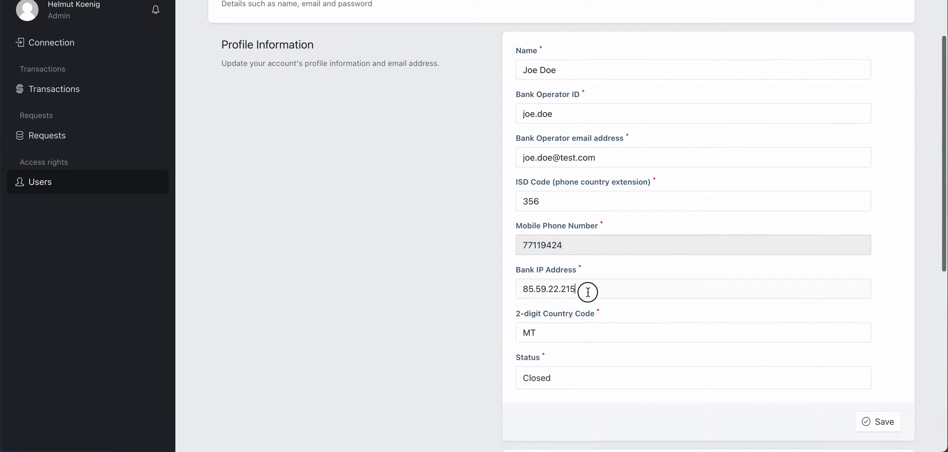
drag(588, 292, 501, 291)
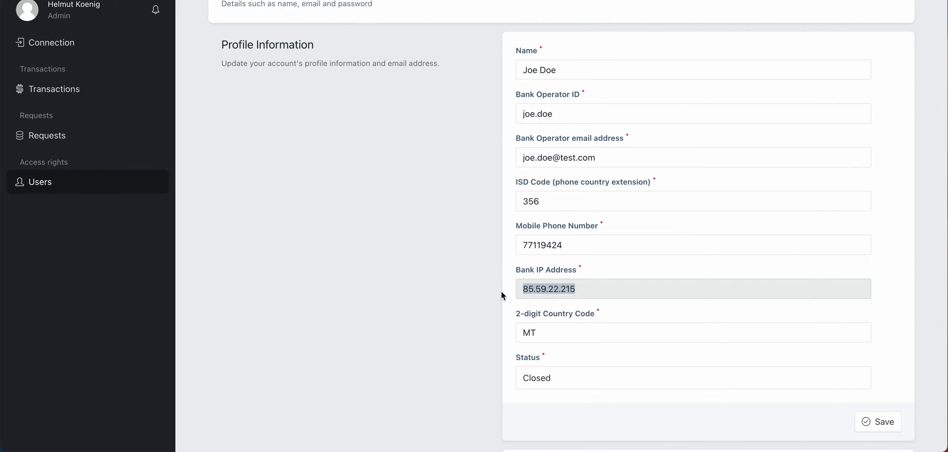
scroll(451, 274, up, 3)
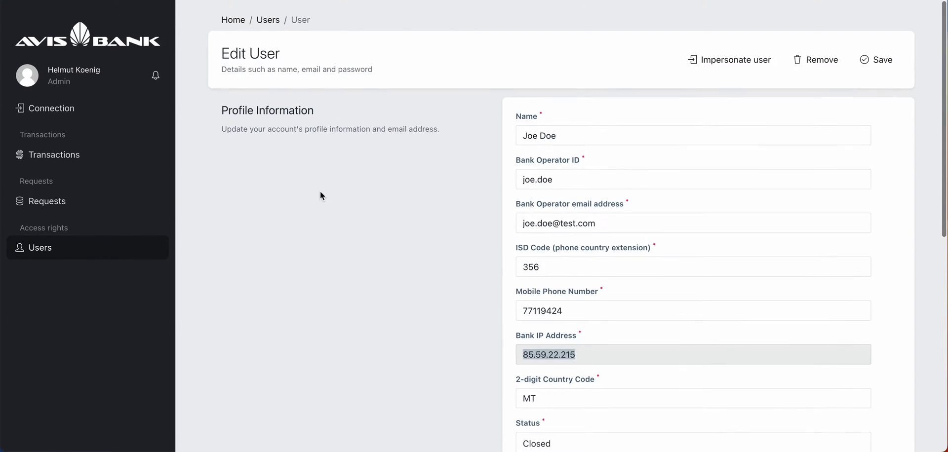
Open the sent 1999999 EUR transaction created on 2023-07-12 at 08:59:14 from the transactions log.
click(53, 154)
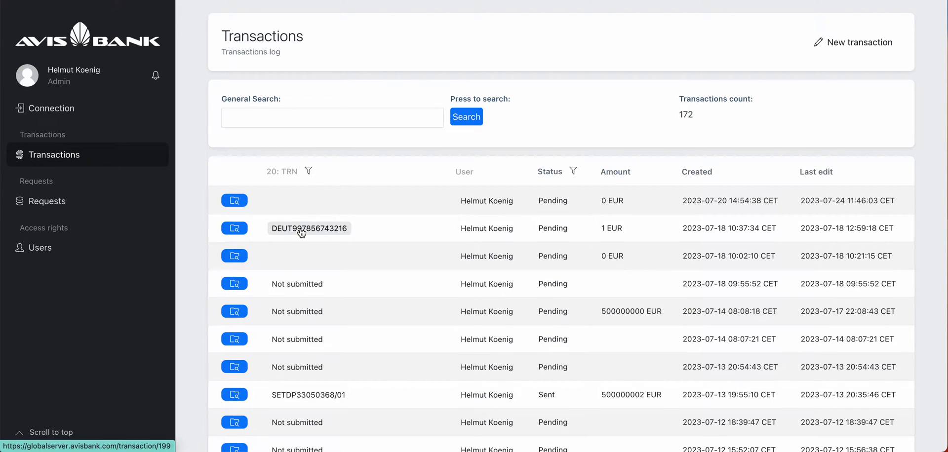
scroll(301, 232, down, 5)
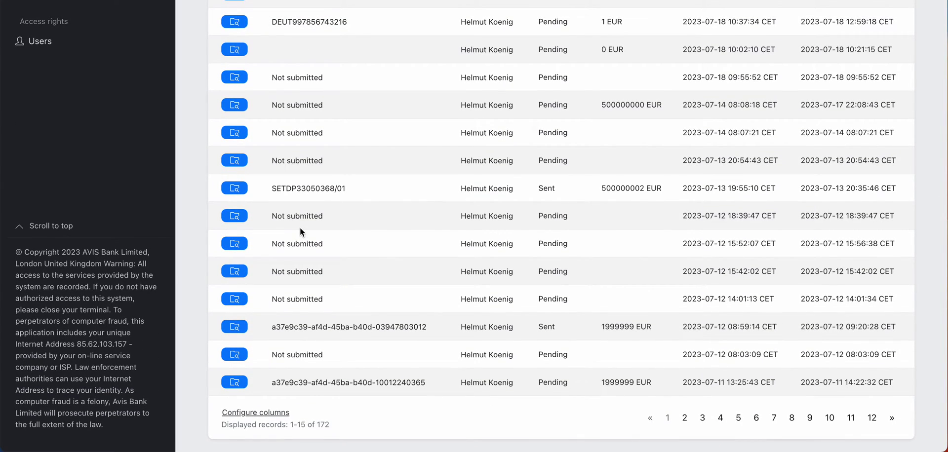
click(235, 327)
Examine the transaction's full server message log and the logon, search and transaction detail fields below it.
scroll(490, 266, down, 3)
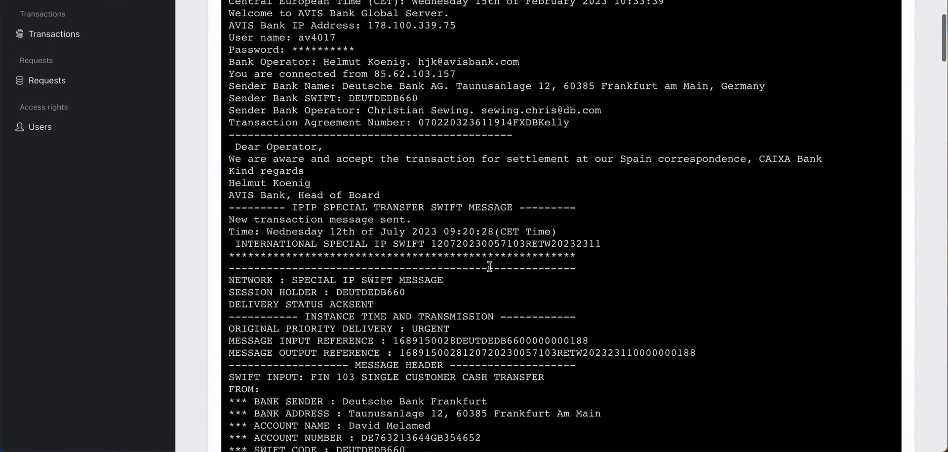
scroll(489, 266, down, 10)
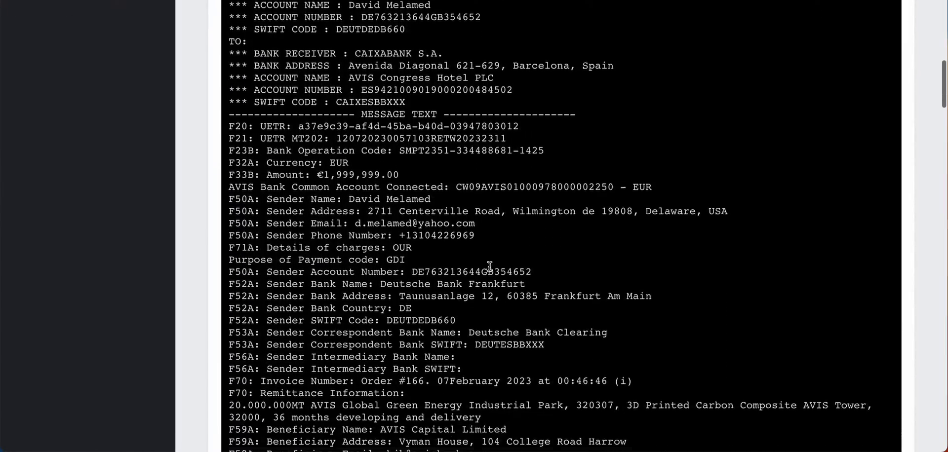
scroll(489, 267, down, 20)
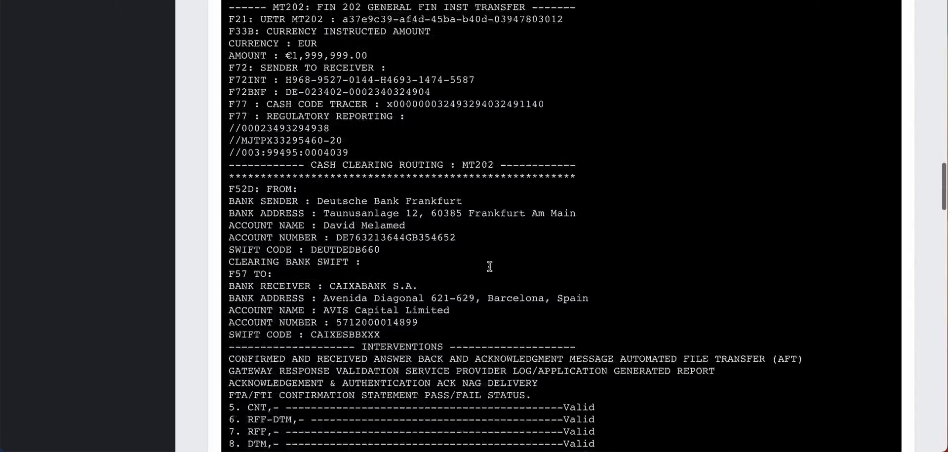
scroll(490, 267, down, 20)
scroll(490, 267, up, 3)
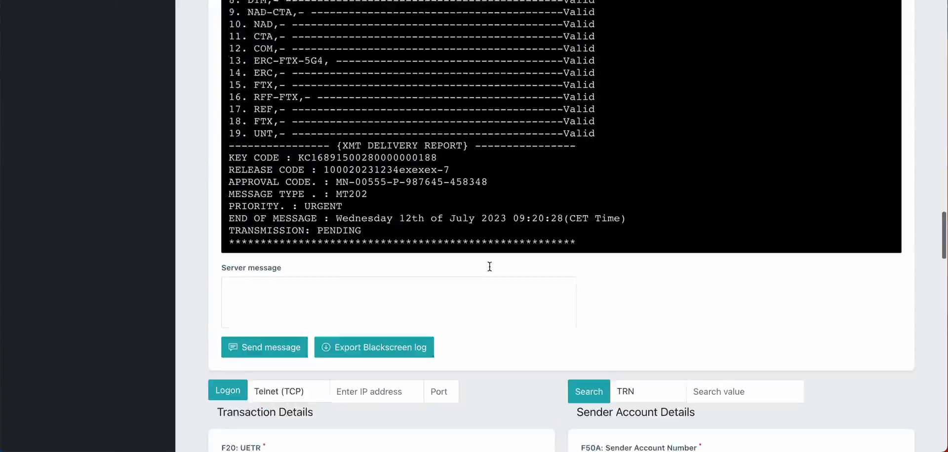
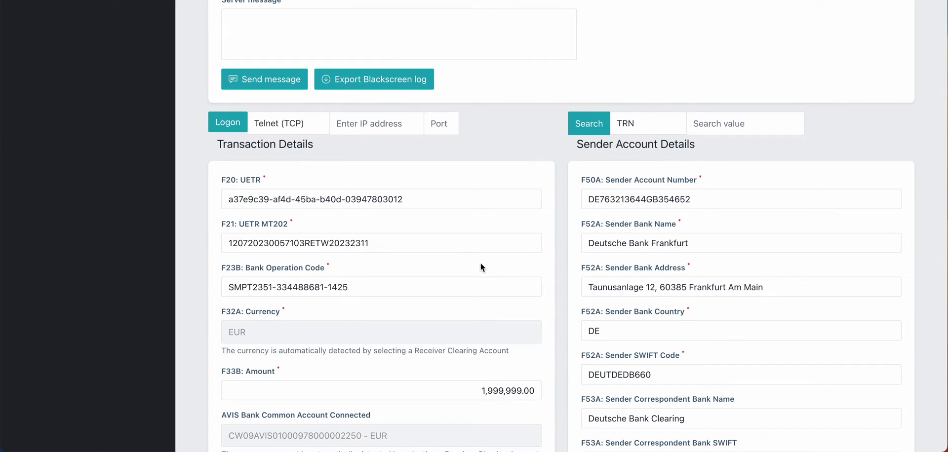
scroll(481, 262, up, 2)
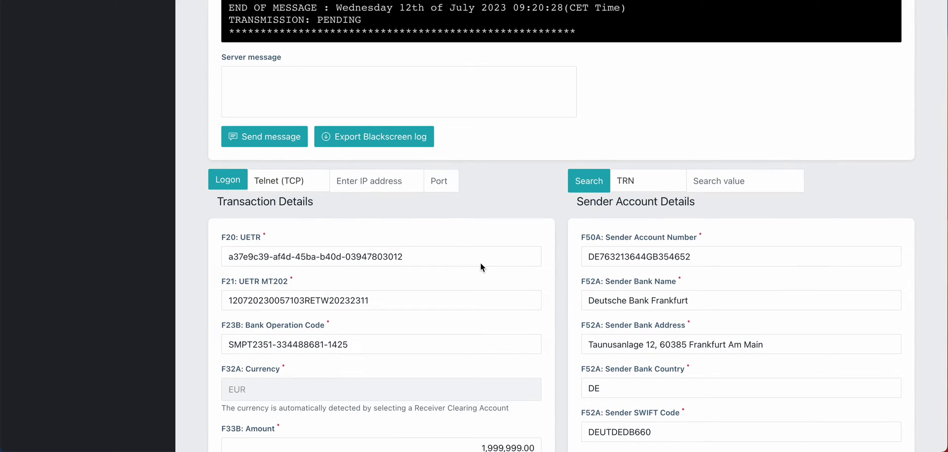
scroll(481, 267, up, 2)
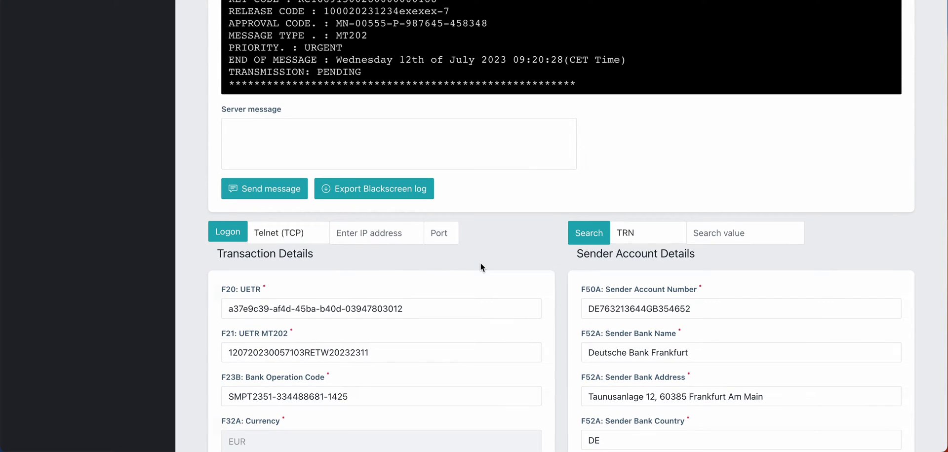
scroll(453, 259, down, 1)
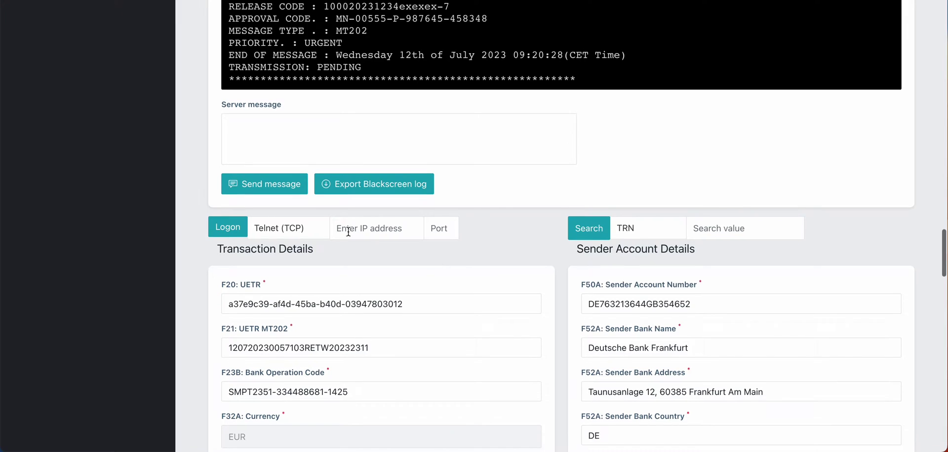
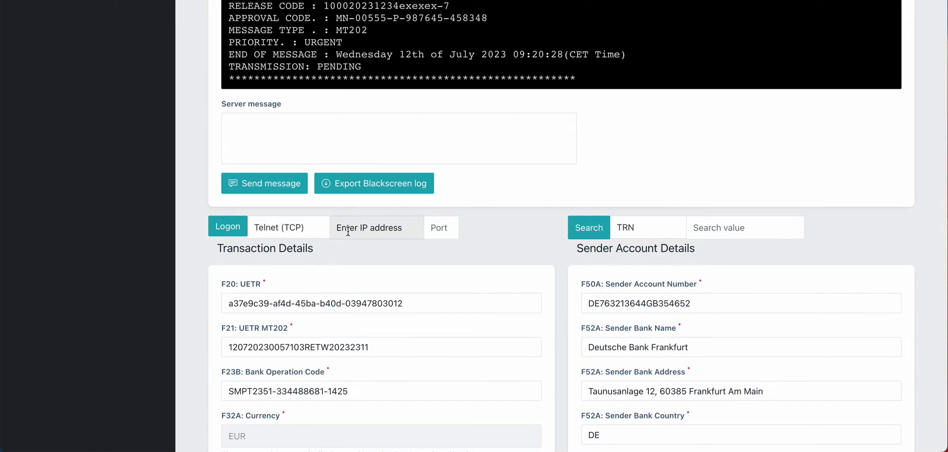
Try entering an IP address starting with 1 for the Telnet (TCP) logon and view the available search criteria.
click(348, 231)
text(1)
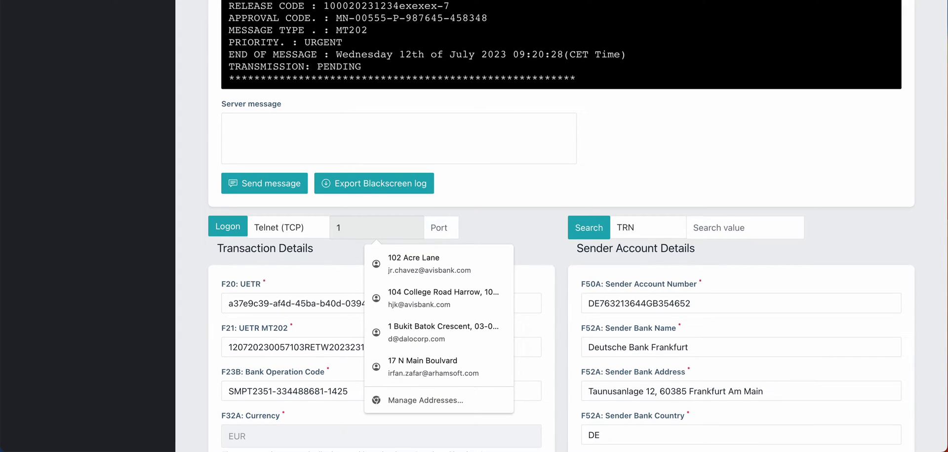
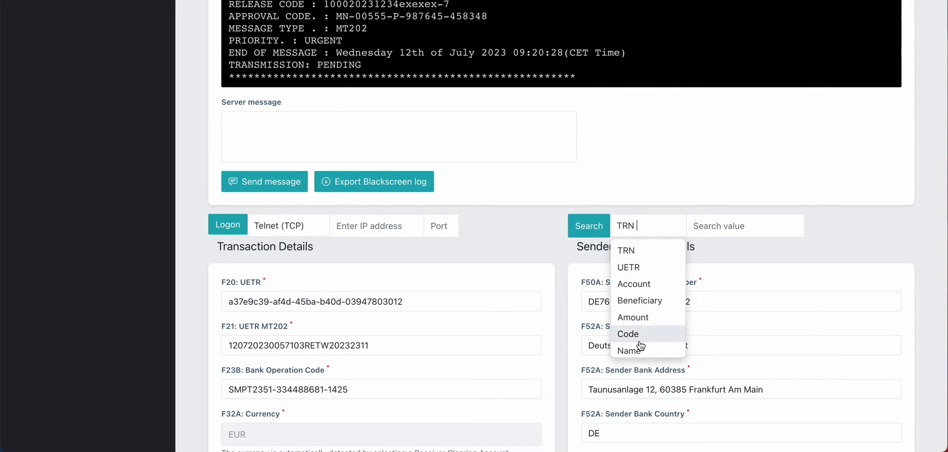
click(404, 250)
scroll(403, 249, down, 3)
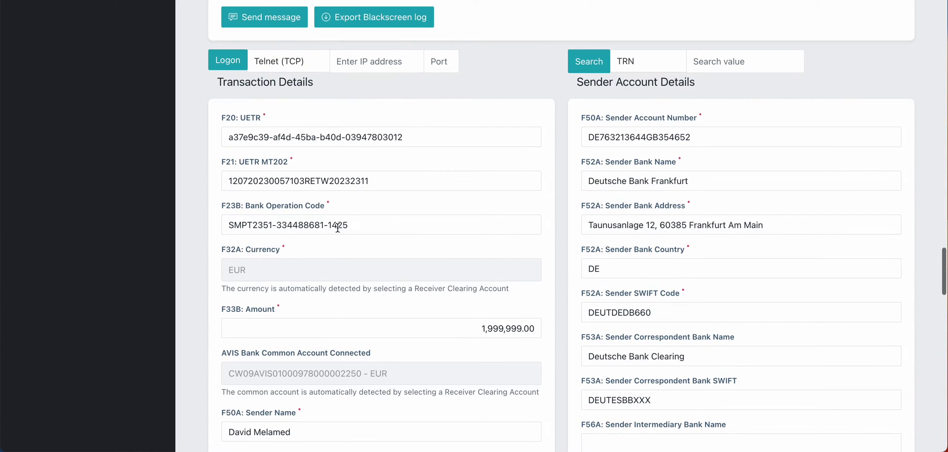
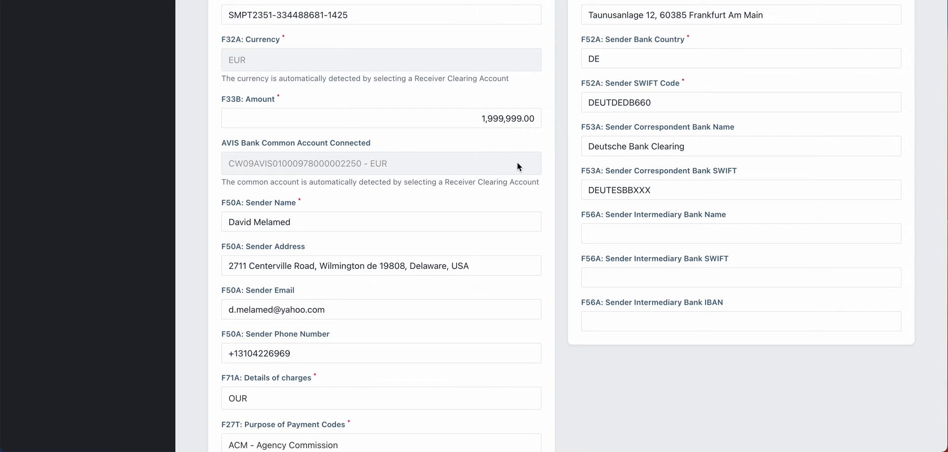
View the available accounts for the Receiver Clearing Bank Account under Receiver Clearing Account Details (MT202cov), keeping the current selection.
scroll(518, 166, down, 1)
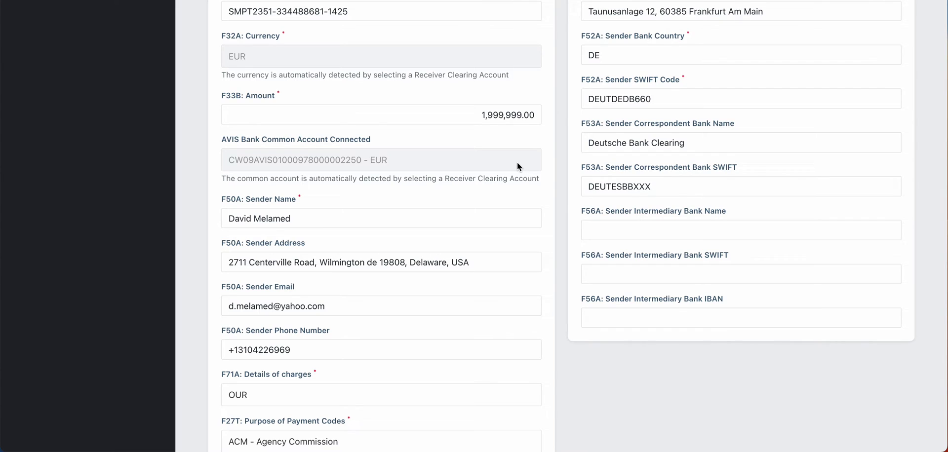
scroll(517, 162, down, 10)
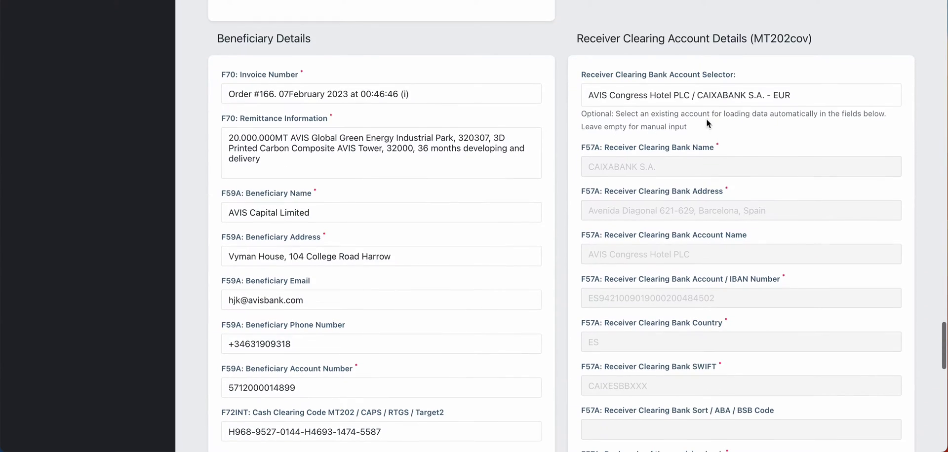
click(702, 100)
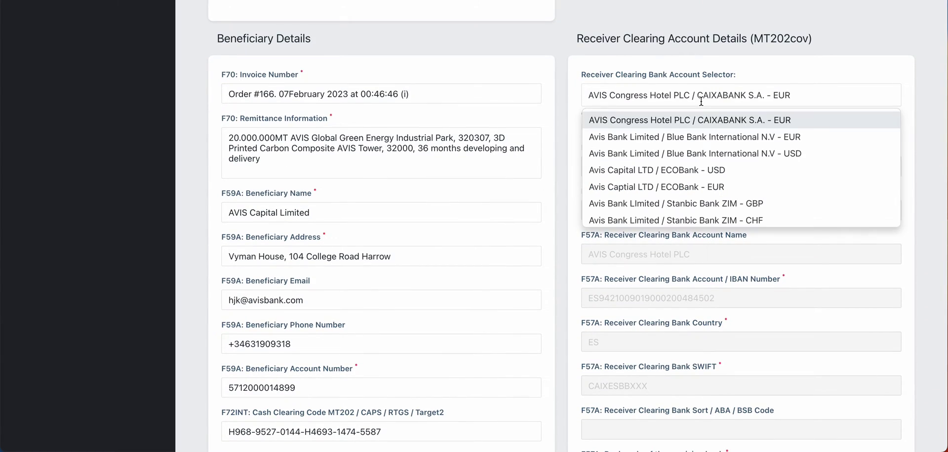
scroll(715, 139, down, 1)
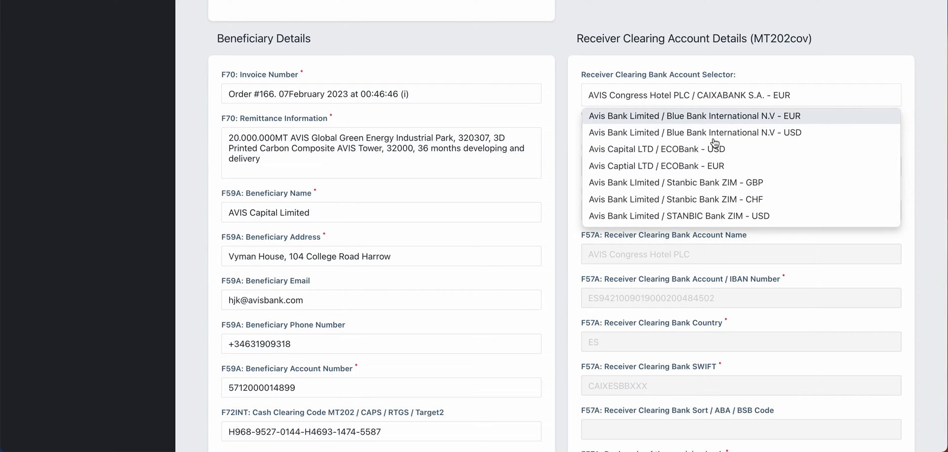
scroll(714, 143, up, 1)
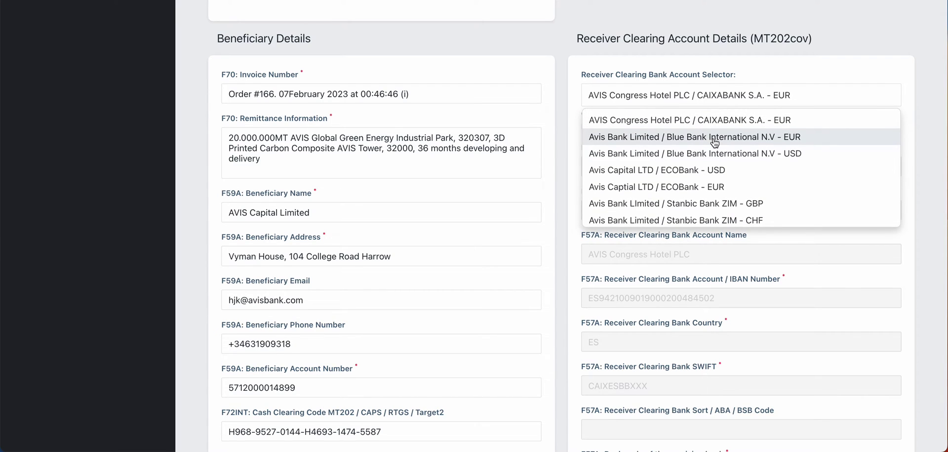
scroll(714, 143, down, 1)
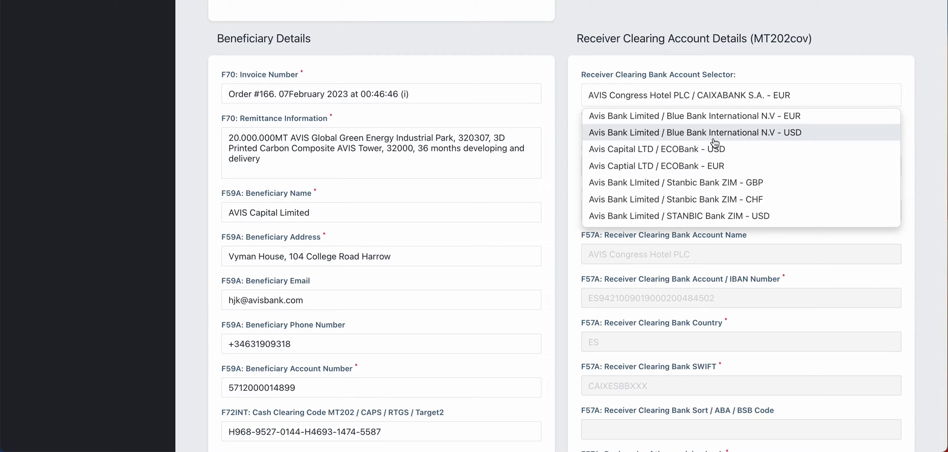
click(564, 225)
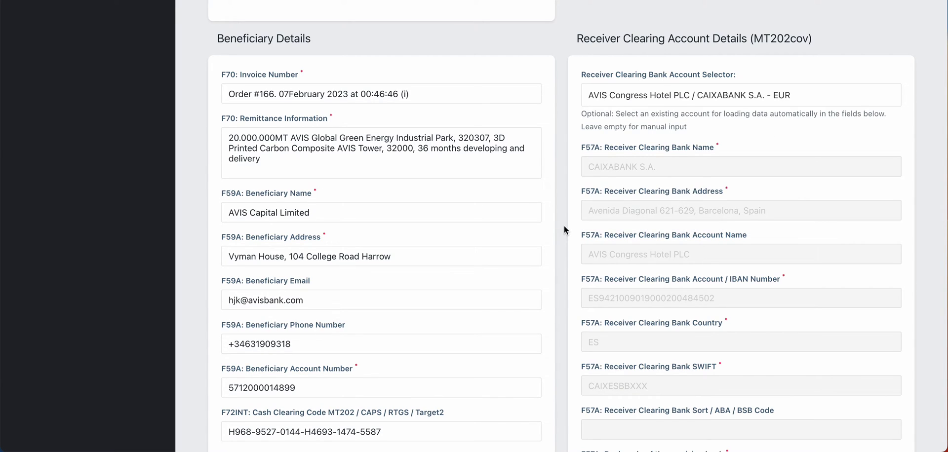
Examine the clearing code and regulatory fields, the Interventions checkboxes, the transaction and ACK status, and the available transaction actions.
scroll(565, 229, down, 9)
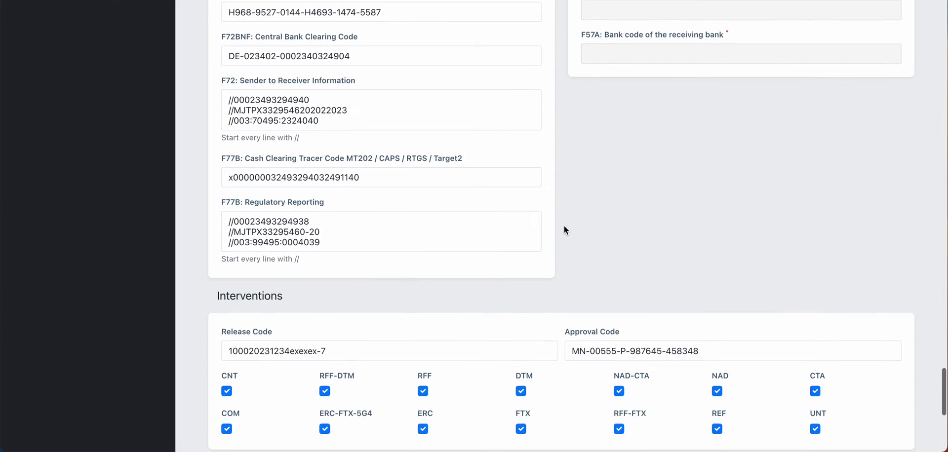
scroll(565, 227, down, 5)
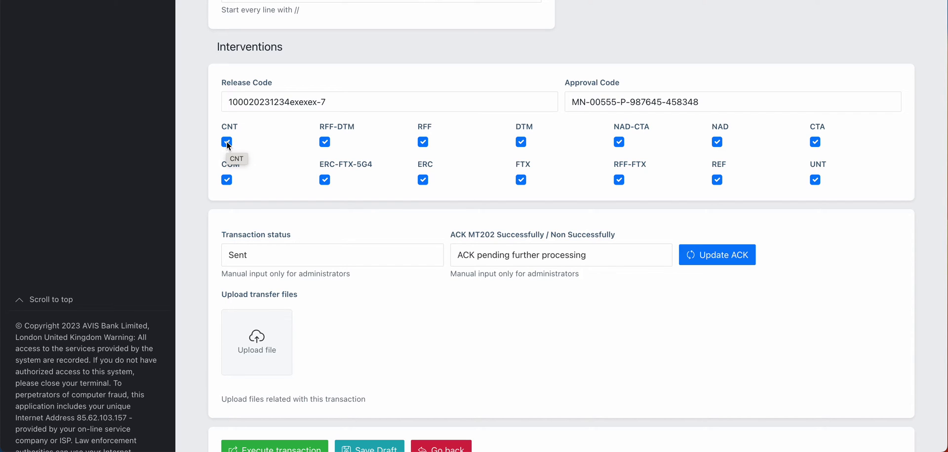
scroll(277, 141, up, 3)
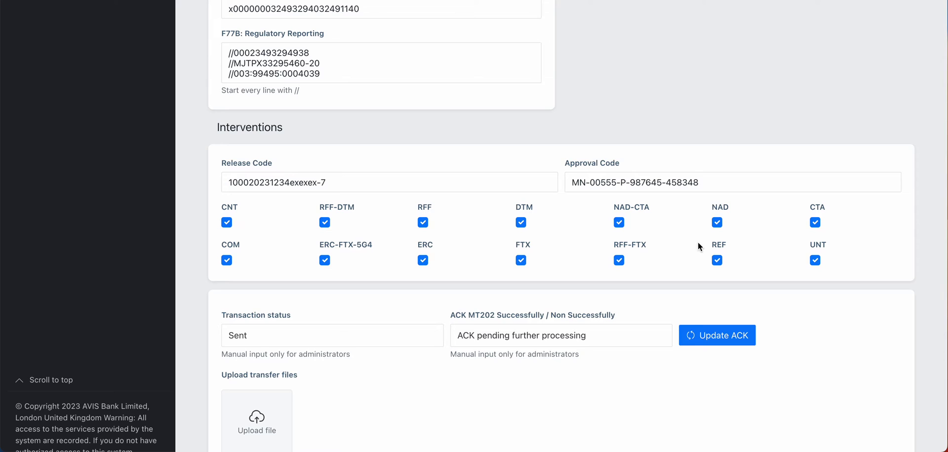
scroll(698, 242, down, 3)
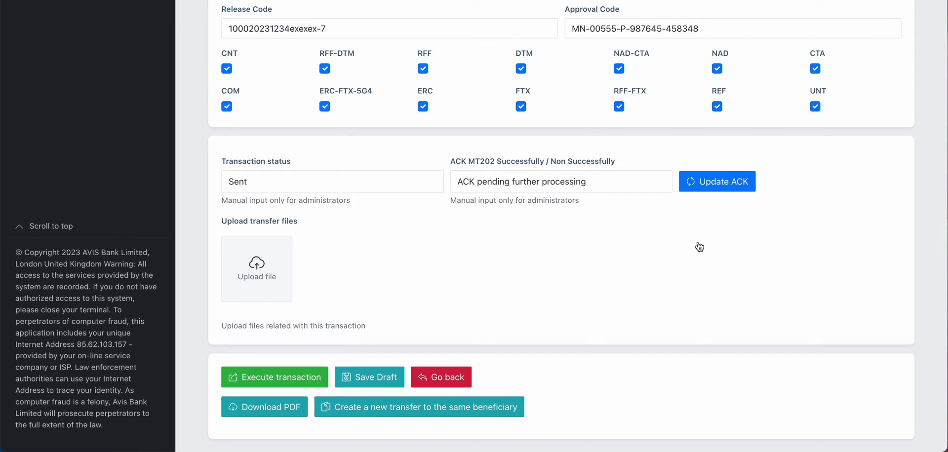
scroll(700, 247, up, 2)
scroll(699, 246, down, 2)
Export the transaction's Blackscreen log and read through the resulting PDF to the end of the log.
scroll(399, 337, up, 20)
scroll(400, 338, down, 20)
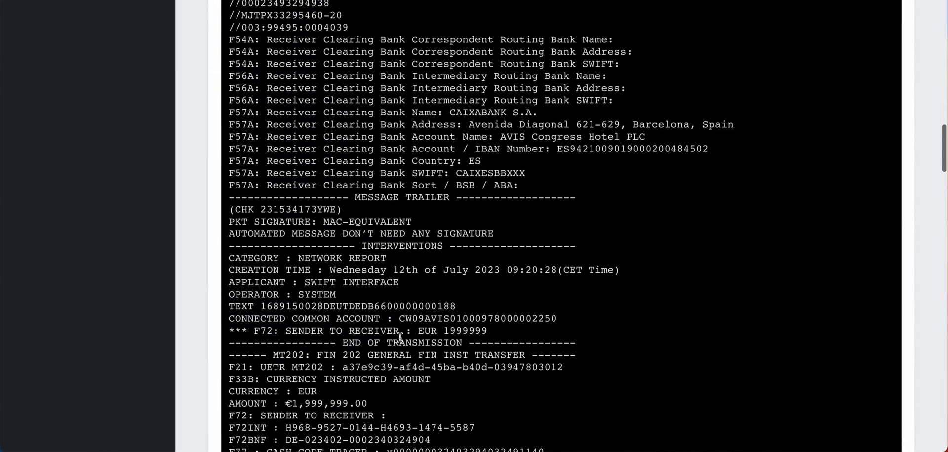
scroll(400, 338, down, 8)
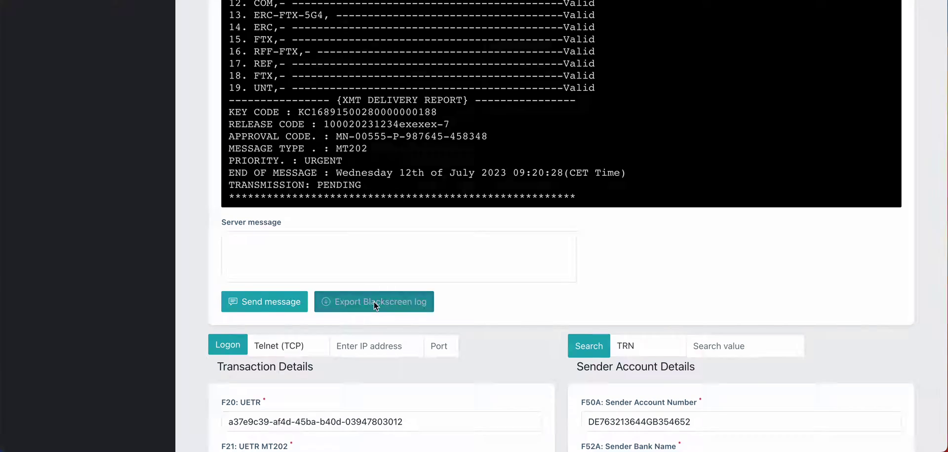
click(375, 301)
scroll(649, 288, down, 8)
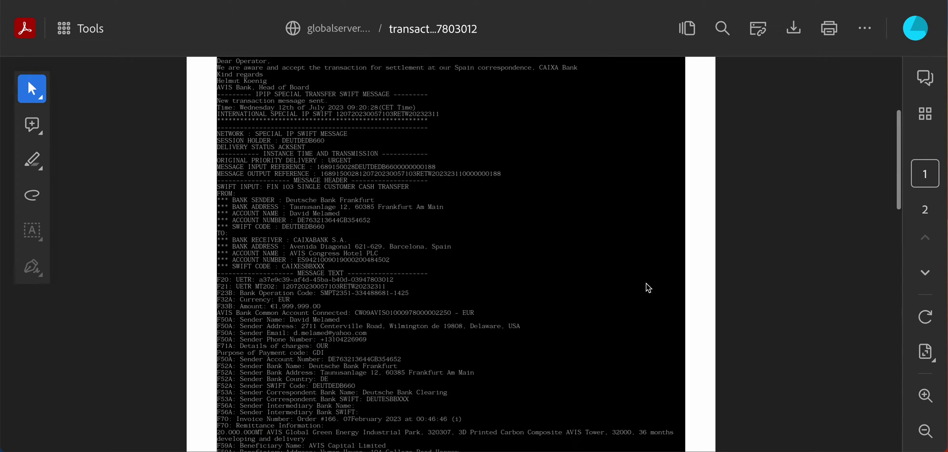
scroll(648, 288, down, 10)
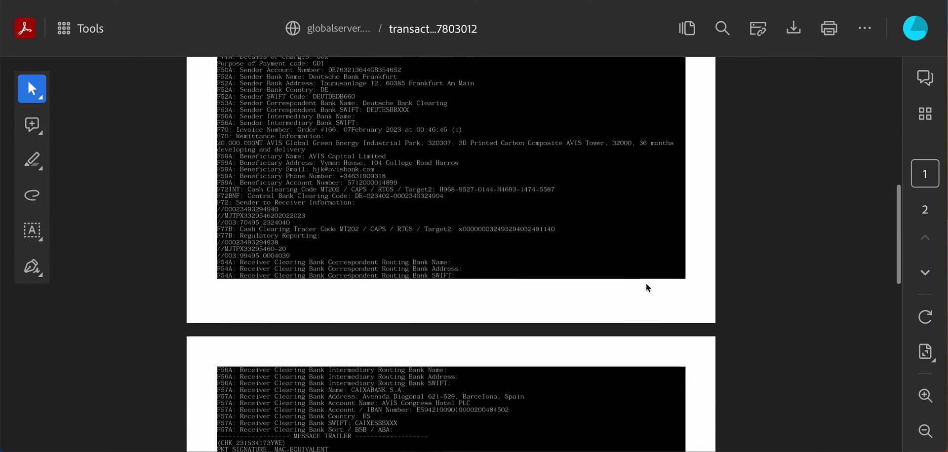
scroll(649, 288, down, 10)
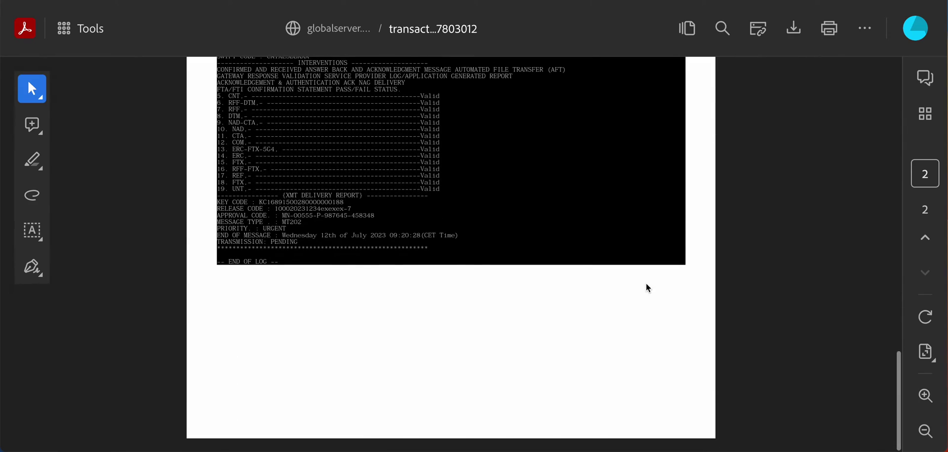
scroll(647, 285, up, 10)
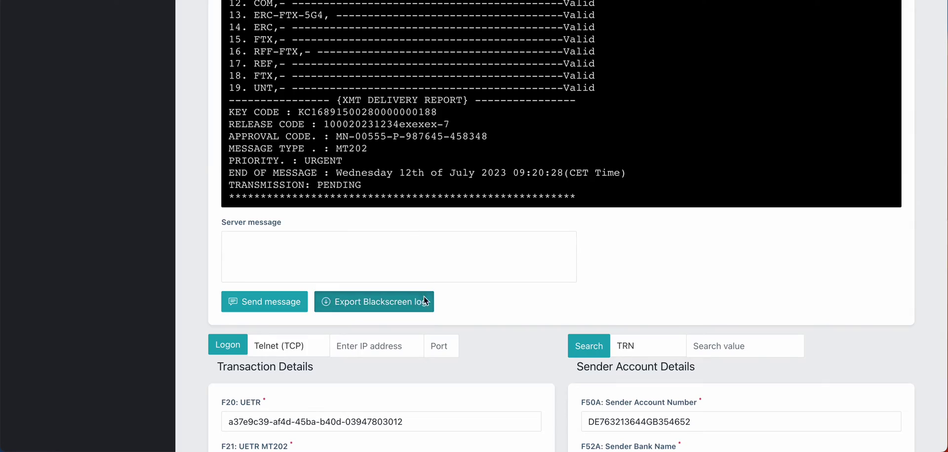
Generate the transaction receipt PDF for the transfer and review its message header, message text and interventions.
scroll(426, 306, down, 5)
scroll(428, 327, down, 15)
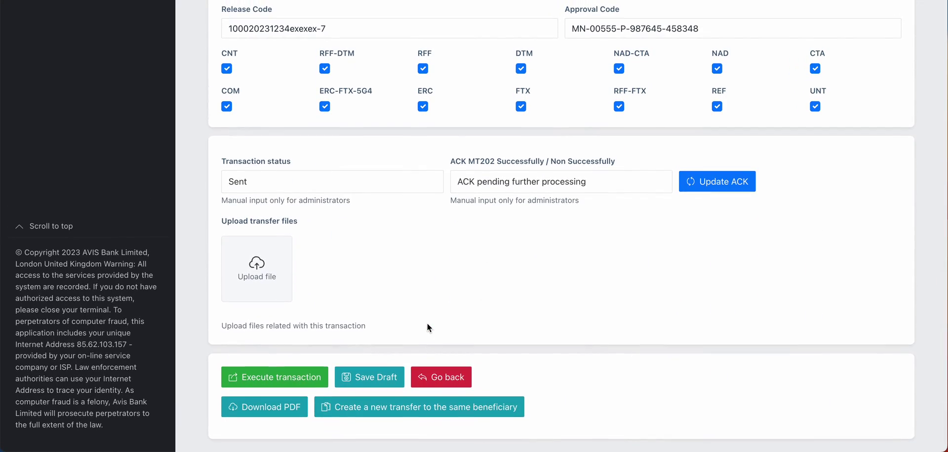
click(275, 409)
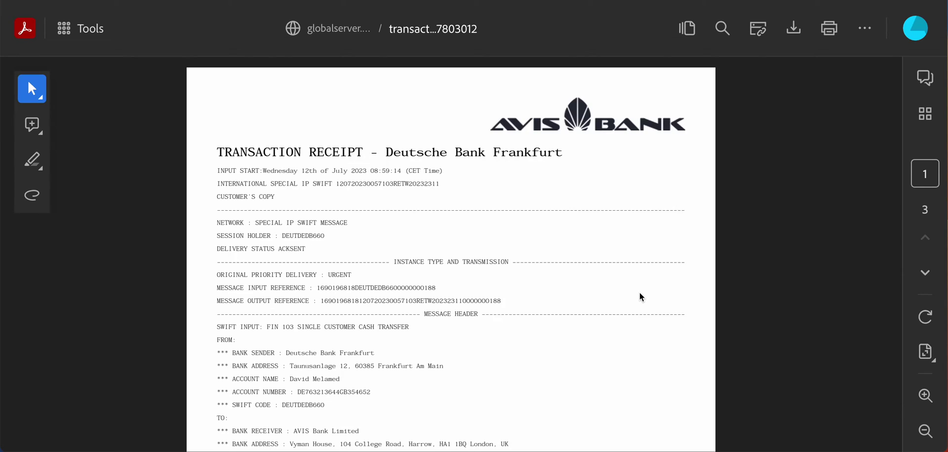
scroll(641, 296, down, 6)
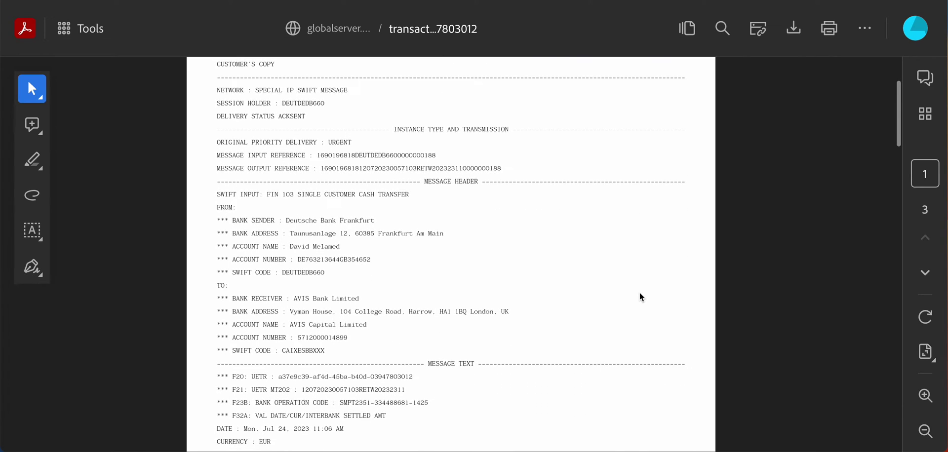
scroll(641, 297, down, 8)
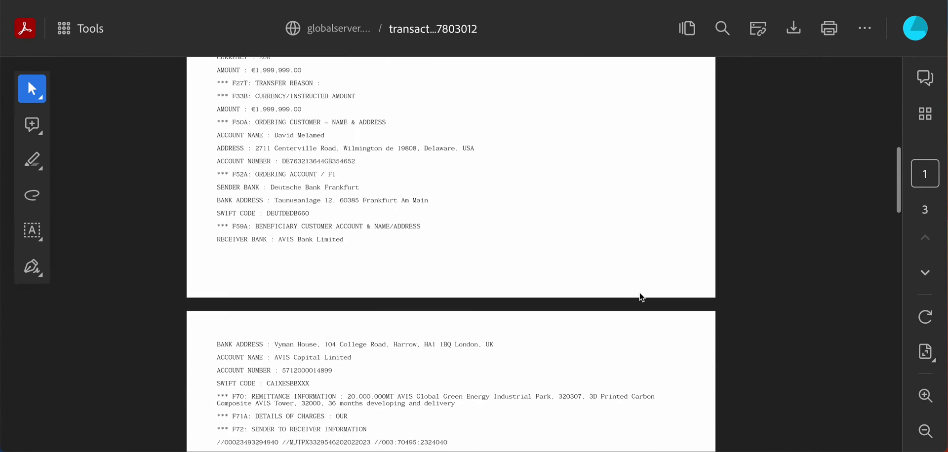
scroll(641, 297, down, 3)
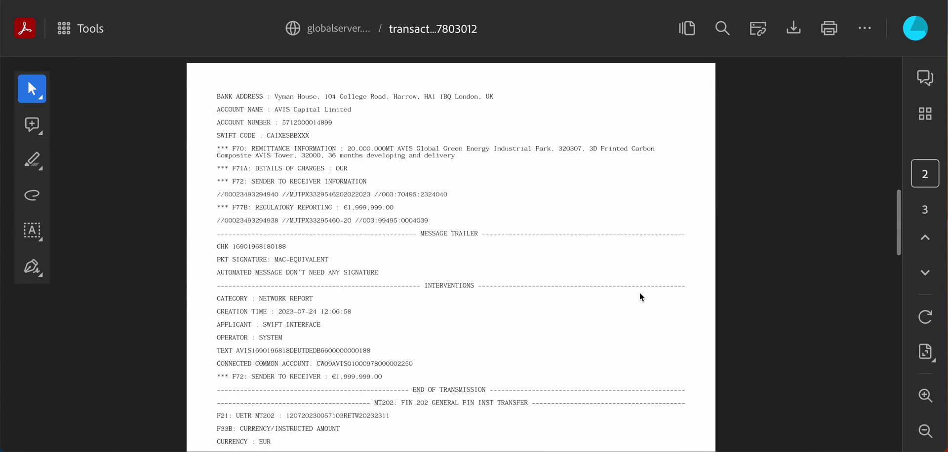
scroll(641, 297, down, 20)
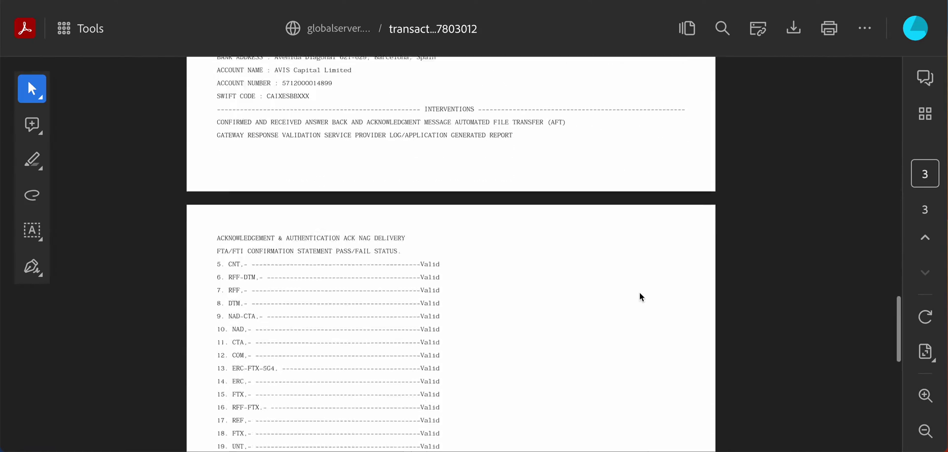
scroll(641, 297, up, 2)
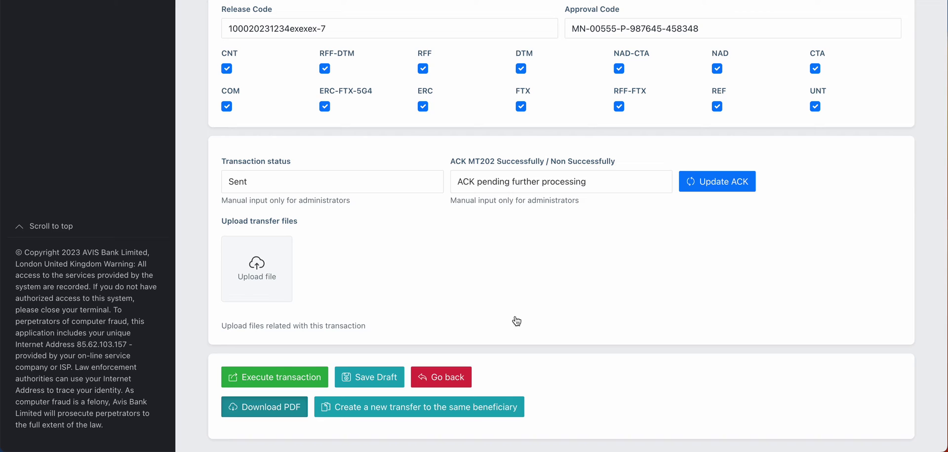
Open the file chooser for uploading transfer files to the transaction and cancel it without selecting a file.
click(266, 275)
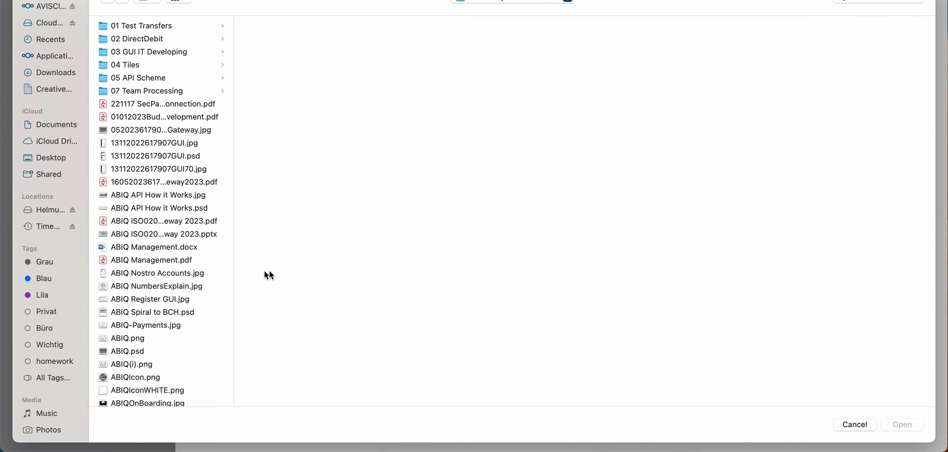
click(861, 426)
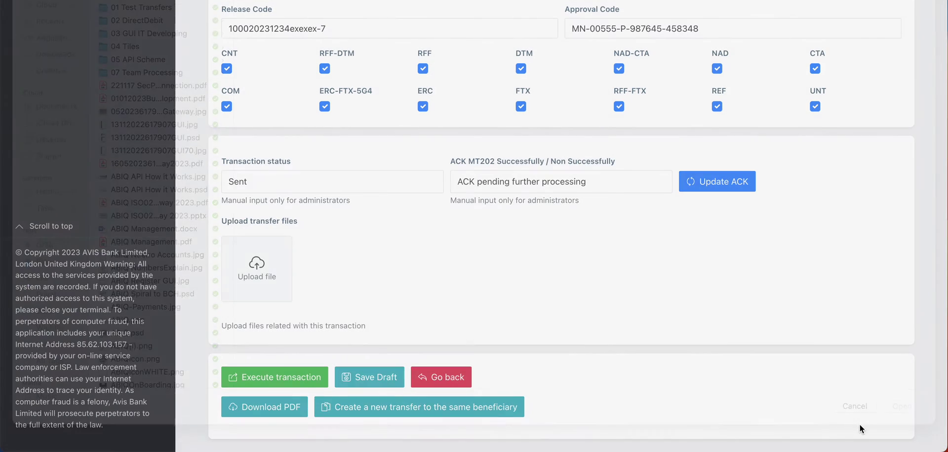
Review the whole transaction page again, covering the beneficiary and sender details and the full server message log.
scroll(635, 310, up, 5)
scroll(635, 310, up, 15)
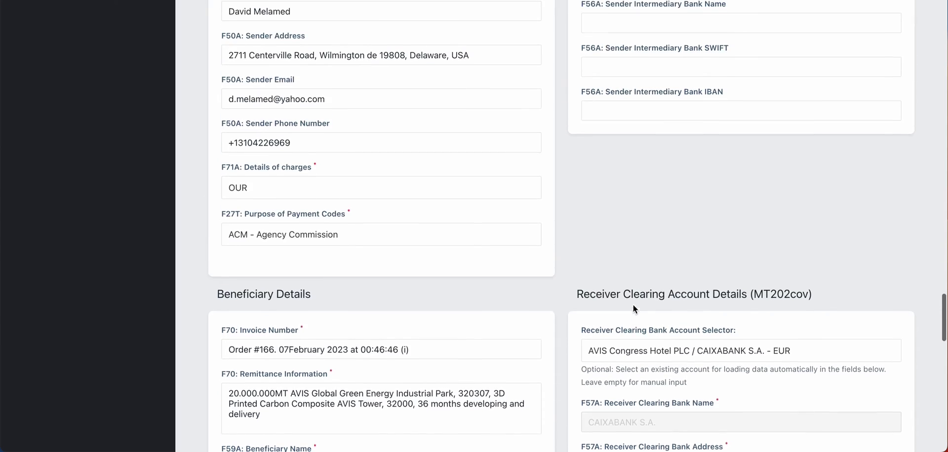
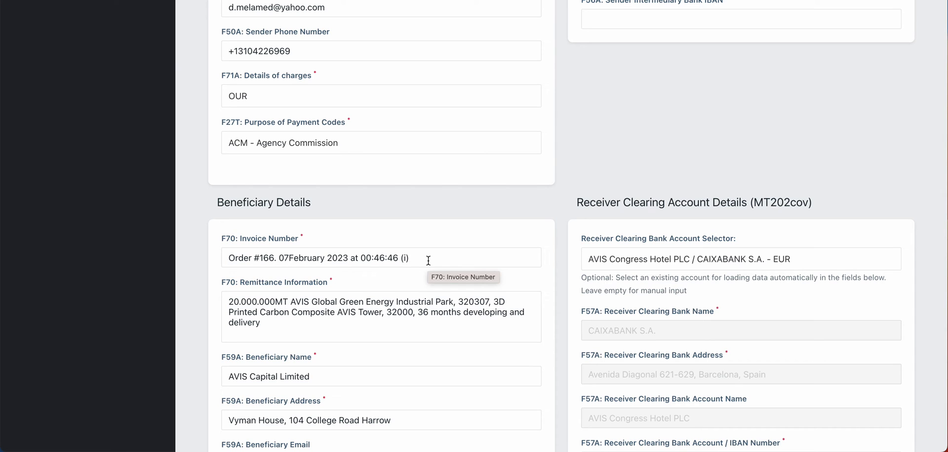
scroll(428, 260, down, 20)
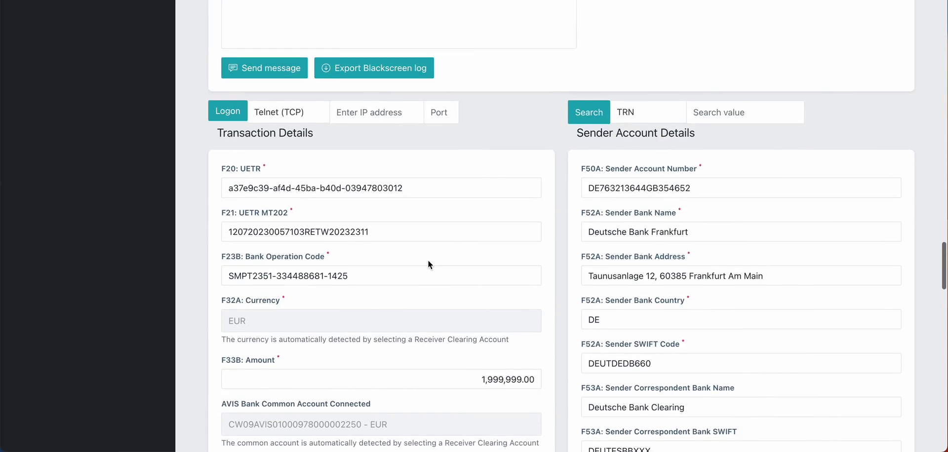
scroll(428, 264, up, 15)
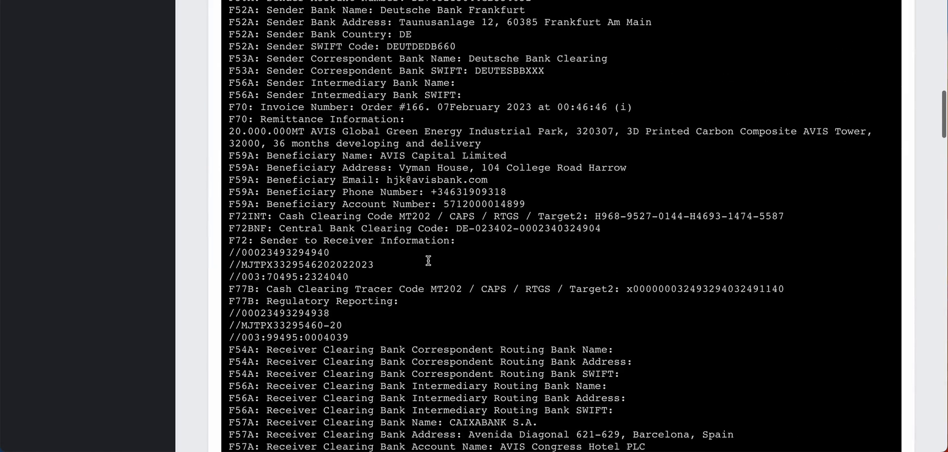
scroll(428, 260, up, 20)
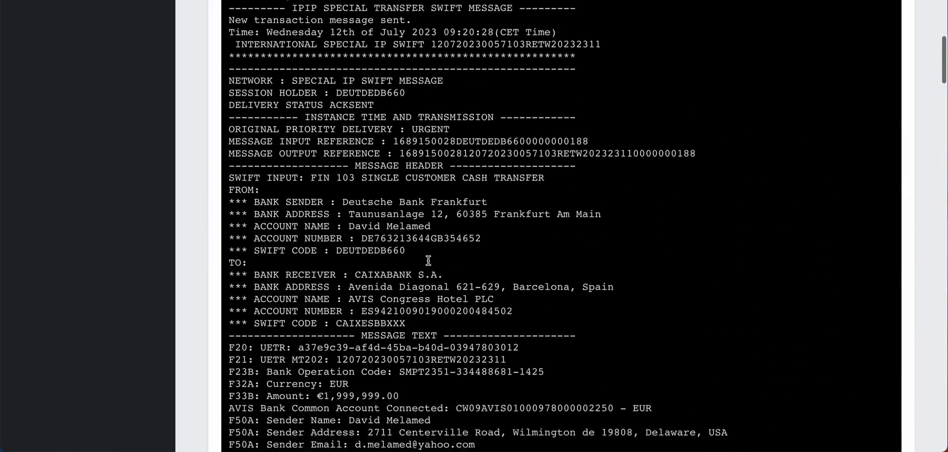
scroll(428, 261, up, 2)
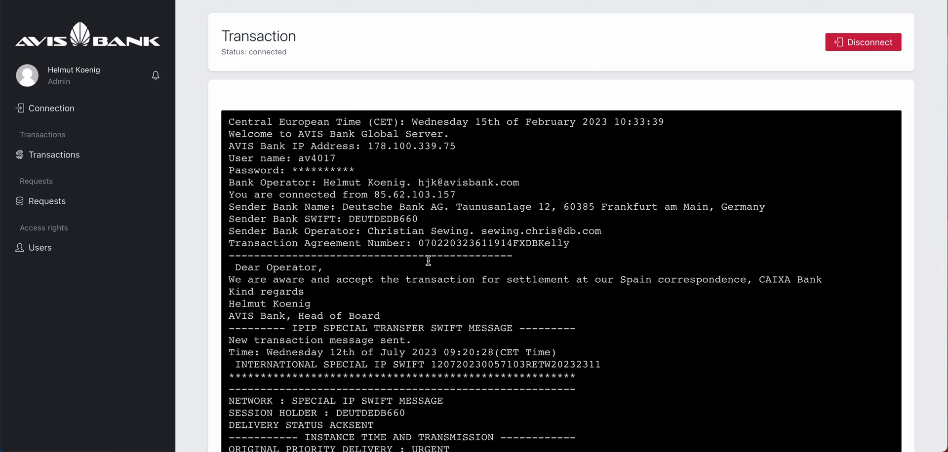
scroll(428, 260, down, 20)
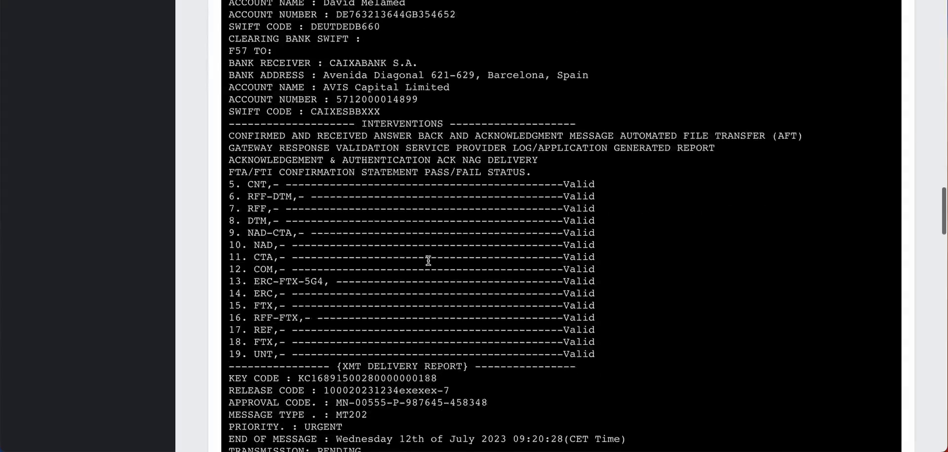
scroll(429, 260, down, 20)
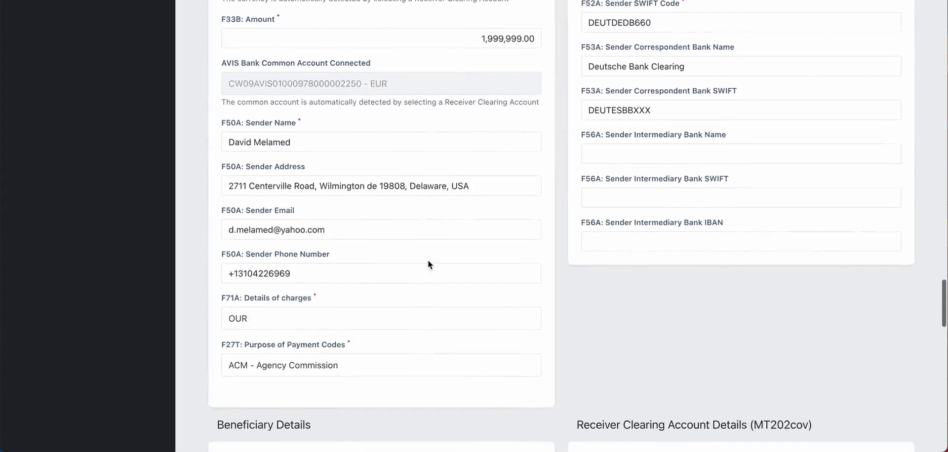
Review the transaction's sender, beneficiary and receiver clearing fields, including the clearing codes and regulatory reporting, down to the Interventions section.
scroll(429, 261, down, 15)
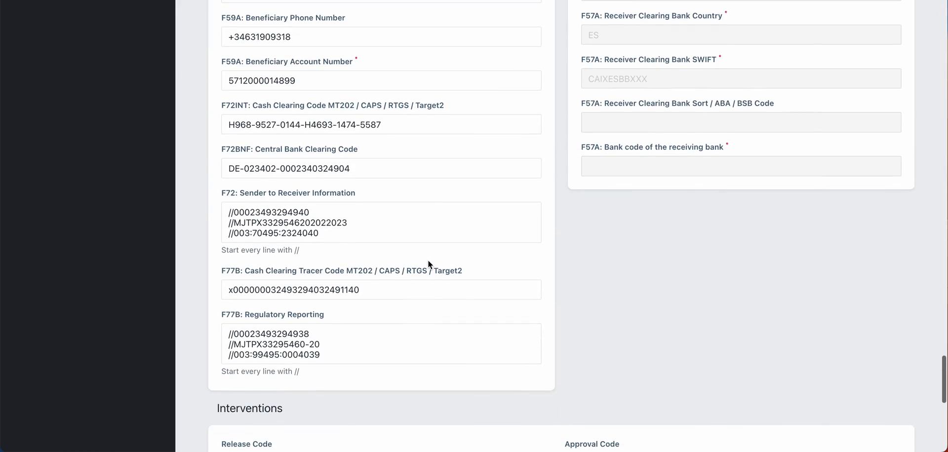
scroll(428, 259, down, 5)
scroll(427, 260, up, 15)
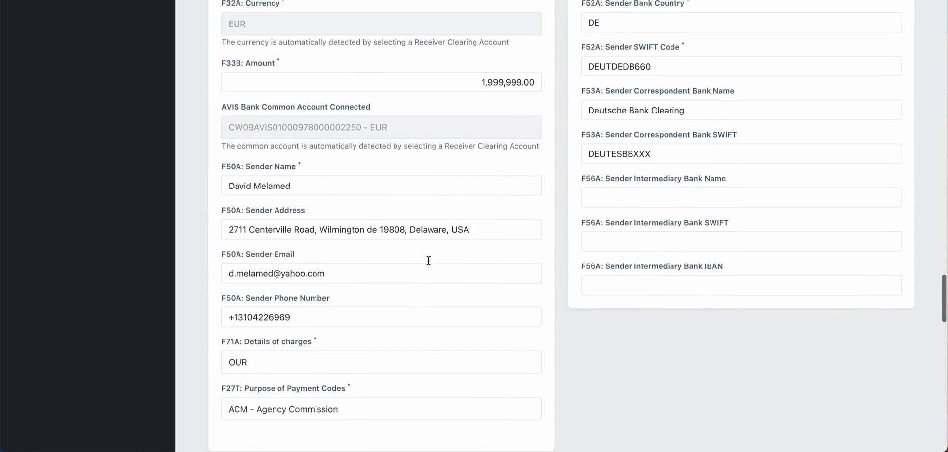
scroll(429, 260, up, 2)
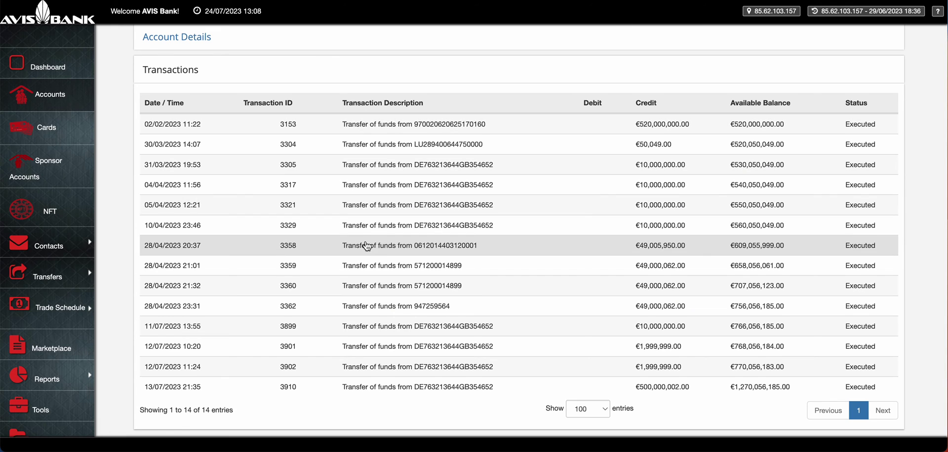
Examine the account's transaction history in the online banking Account Details page, comparing credits, available balances and statuses from first to last entry.
scroll(414, 170, up, 1)
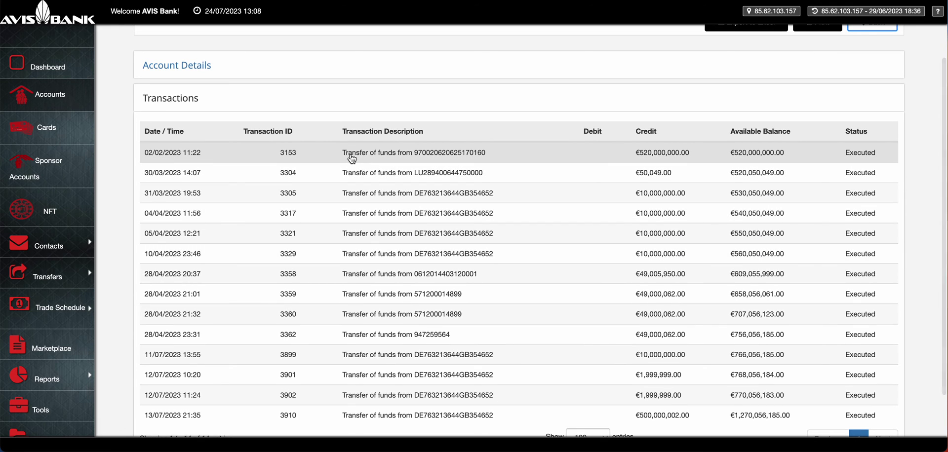
scroll(351, 158, up, 3)
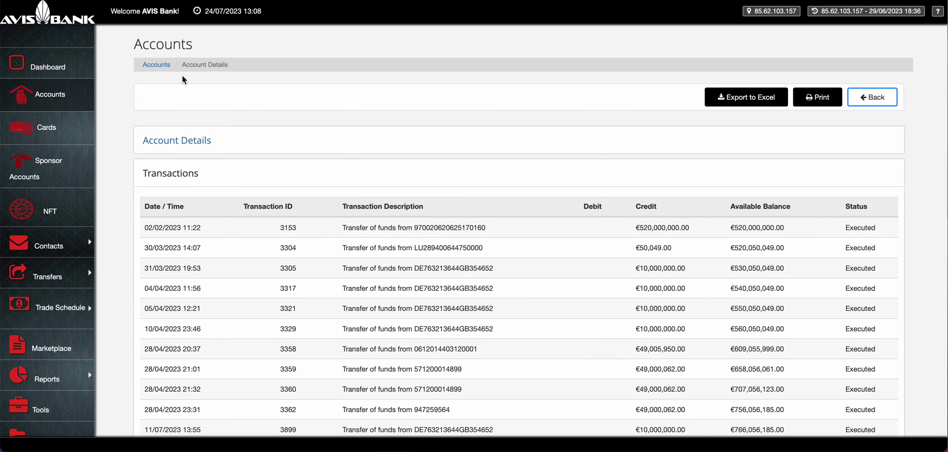
scroll(182, 76, down, 1)
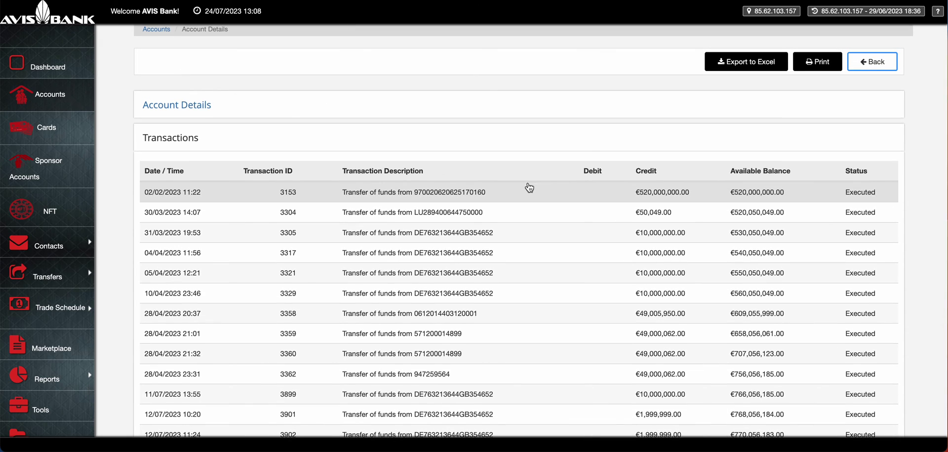
scroll(662, 217, down, 2)
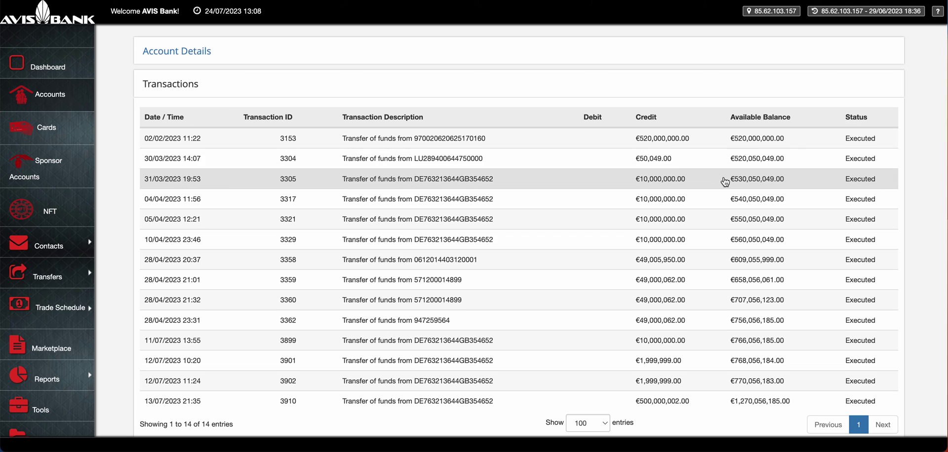
scroll(724, 182, down, 1)
scroll(724, 183, down, 1)
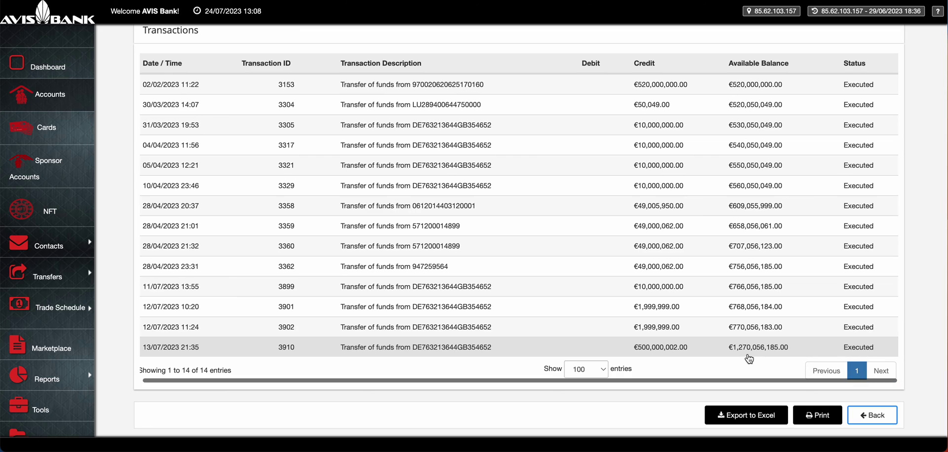
scroll(749, 359, up, 3)
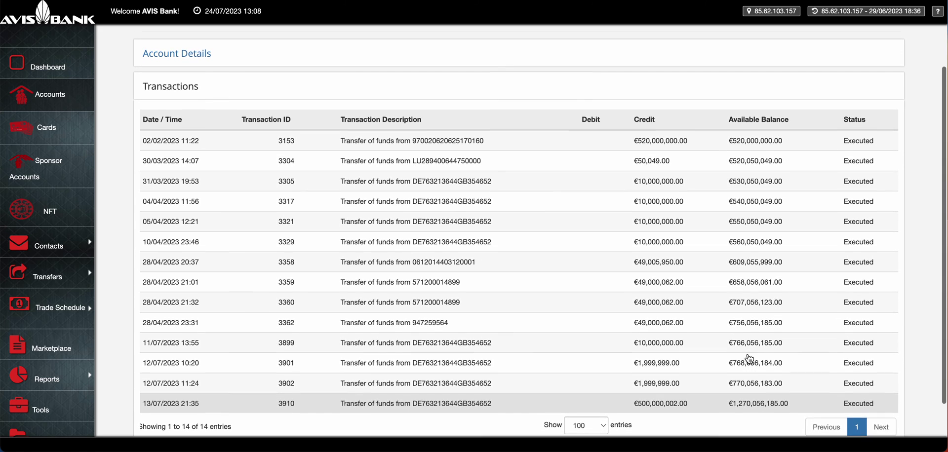